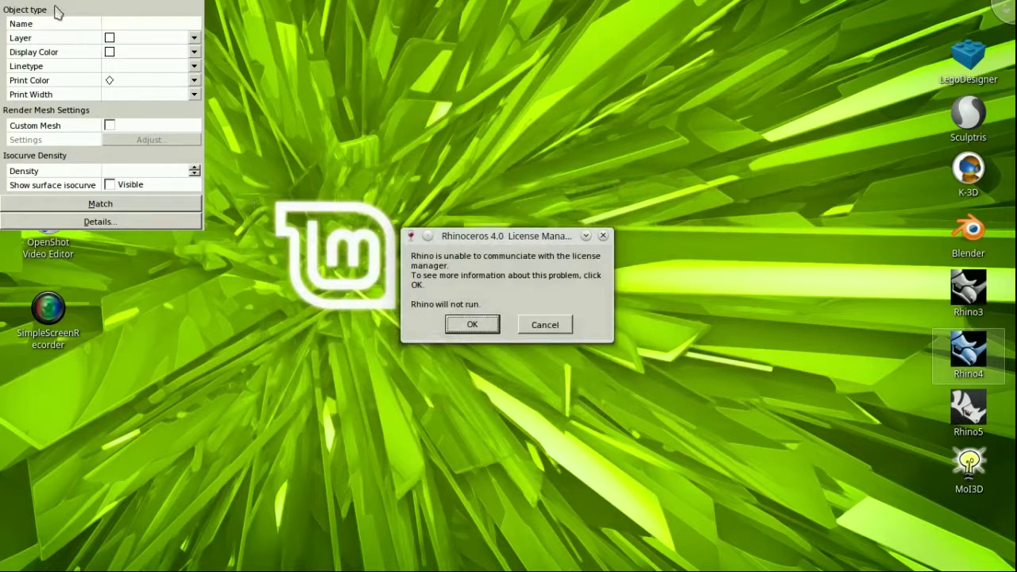
Step: Dismiss the Rhinoceros 4.0 license manager error without opening more information
click(103, 51)
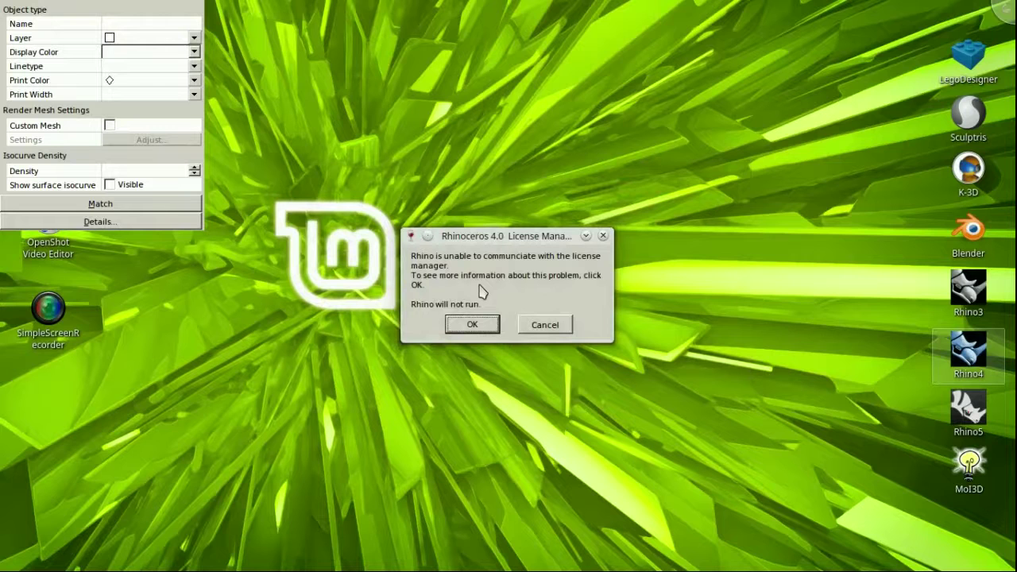
click(546, 329)
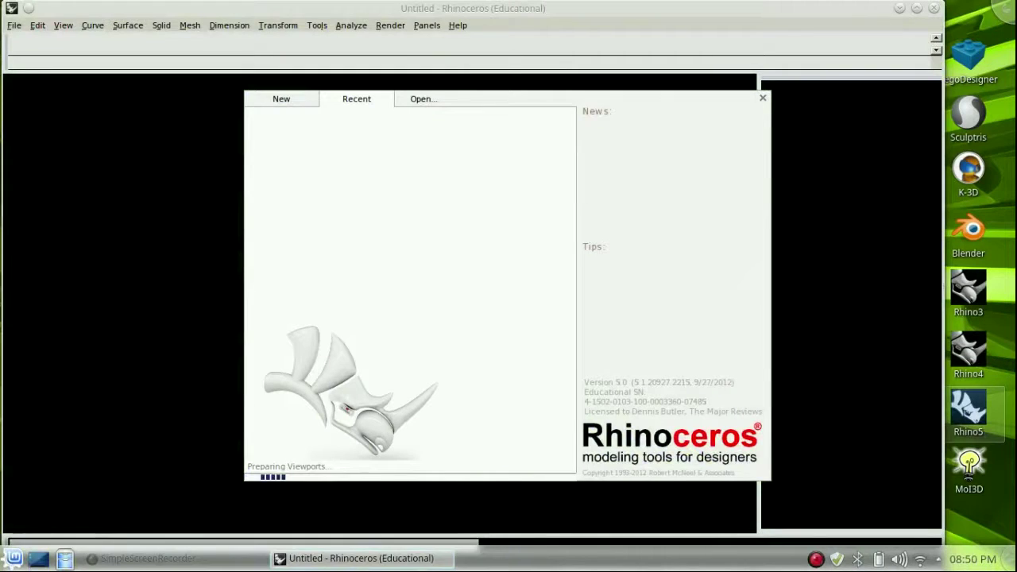
click(826, 449)
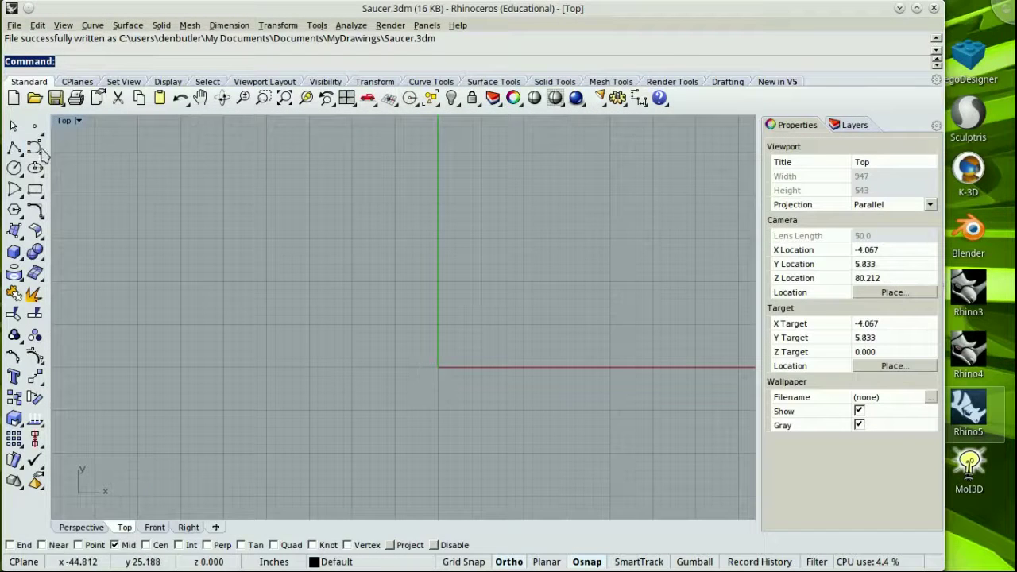
Step: Draw a single horizontal polyline segment about 11 inches long along the X axis, spanning both sides of the origin
click(14, 148)
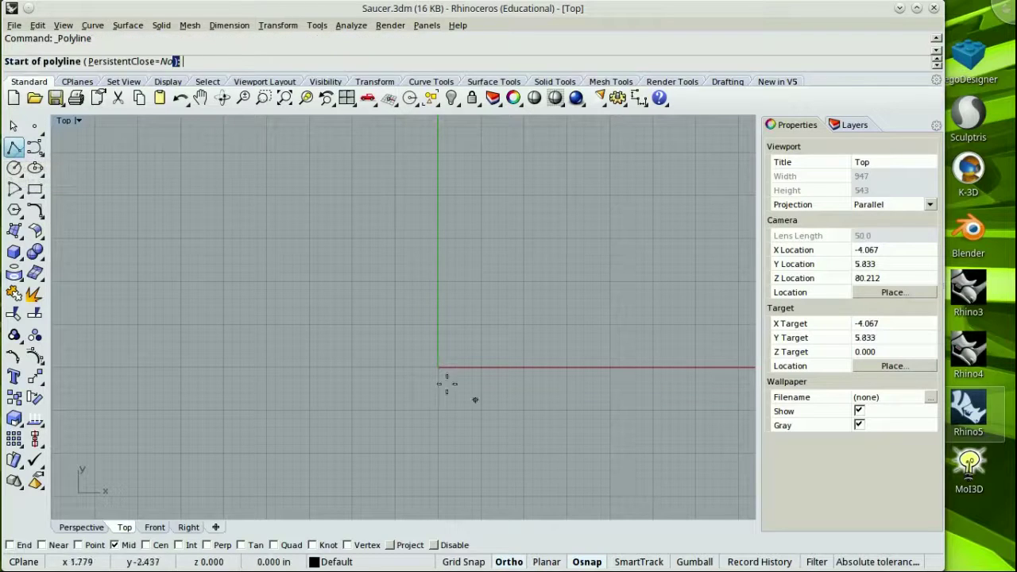
click(388, 366)
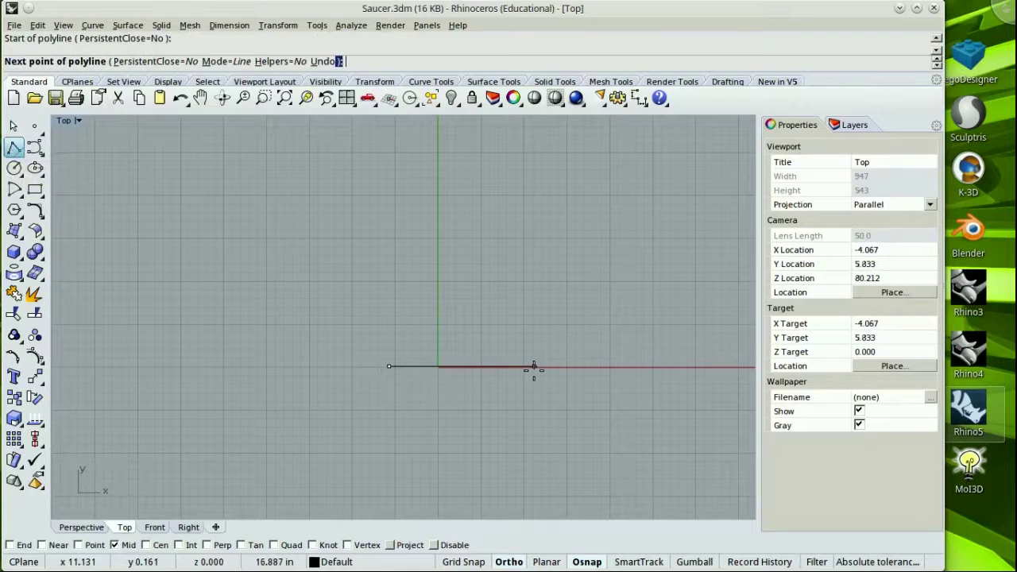
click(483, 366)
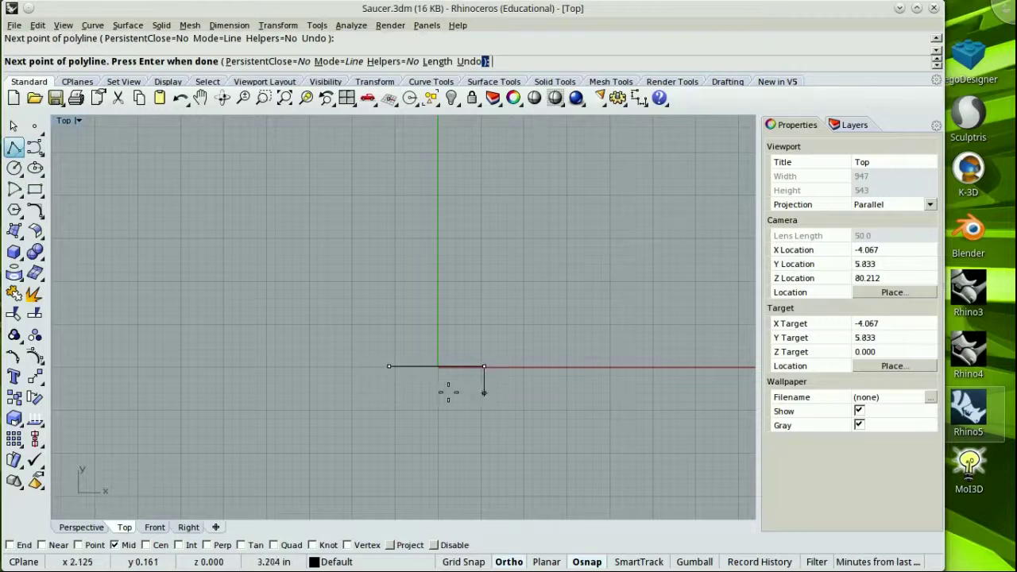
key(Return)
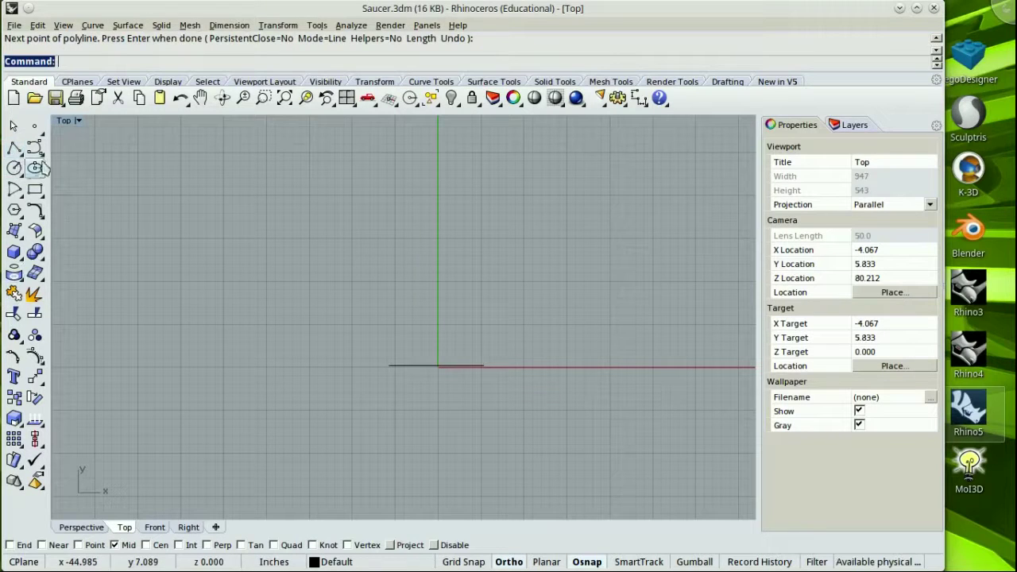
Step: Offset the horizontal line upward by 0.85 inches
text(Offset)
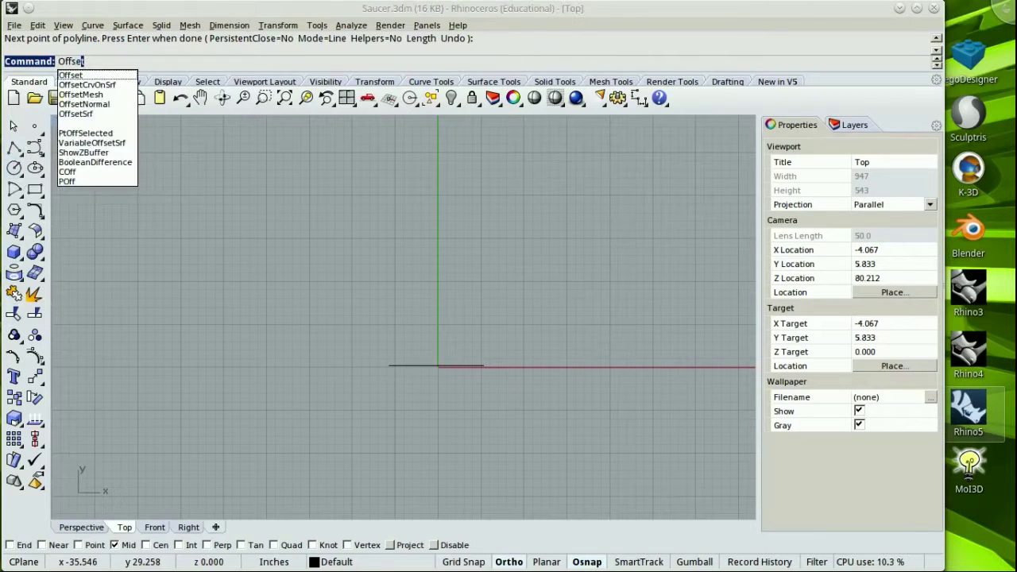
key(Return)
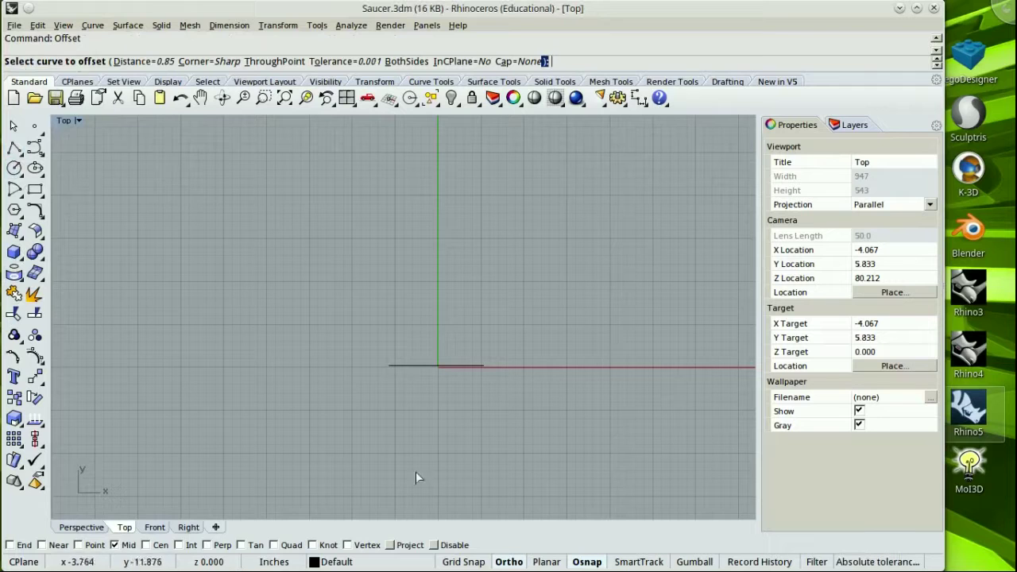
click(432, 364)
click(427, 347)
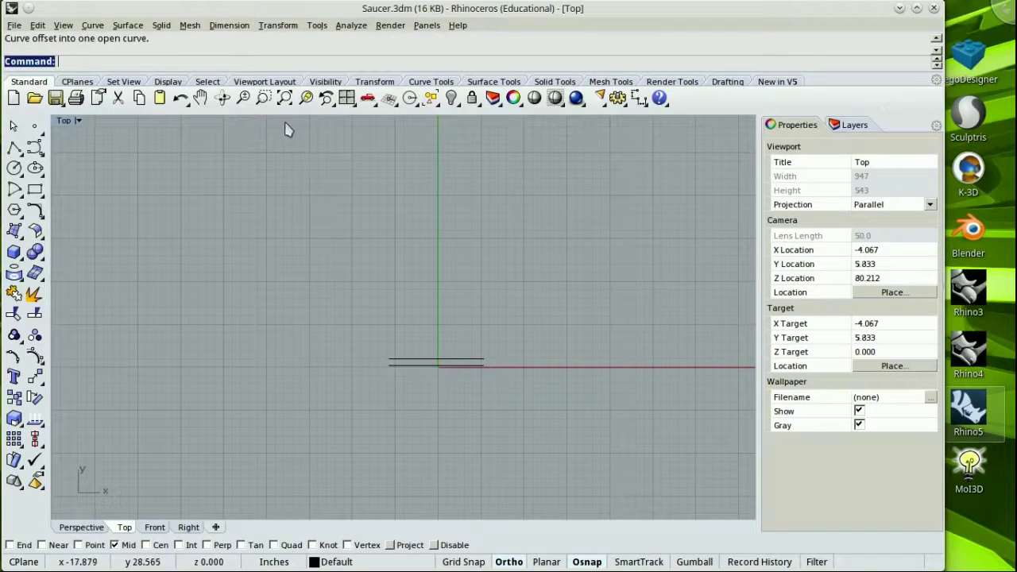
Step: Draw an arc between the lower line's endpoints through the upper line's midpoint, and delete the upper line
click(284, 97)
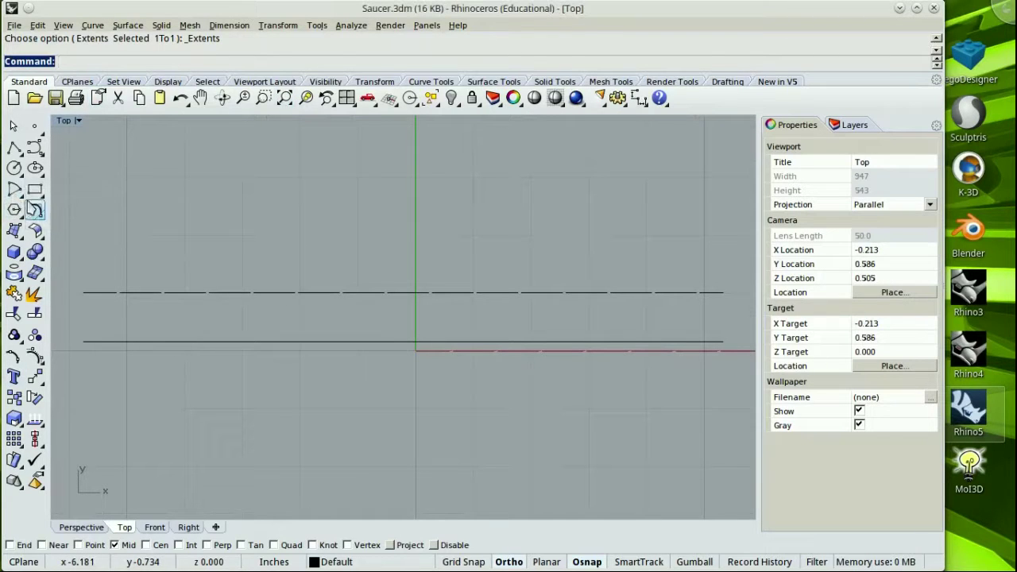
click(21, 205)
click(35, 208)
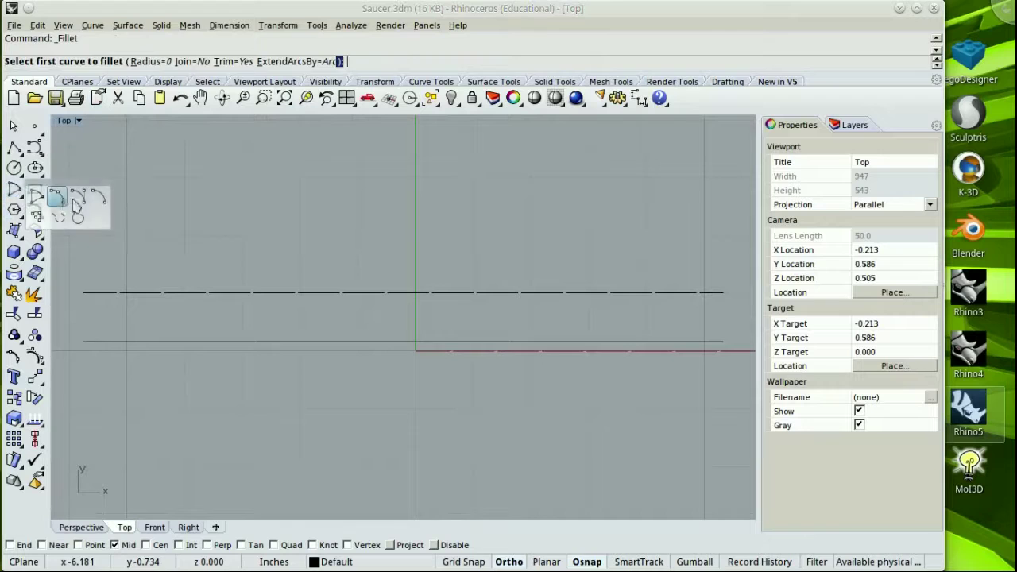
click(56, 195)
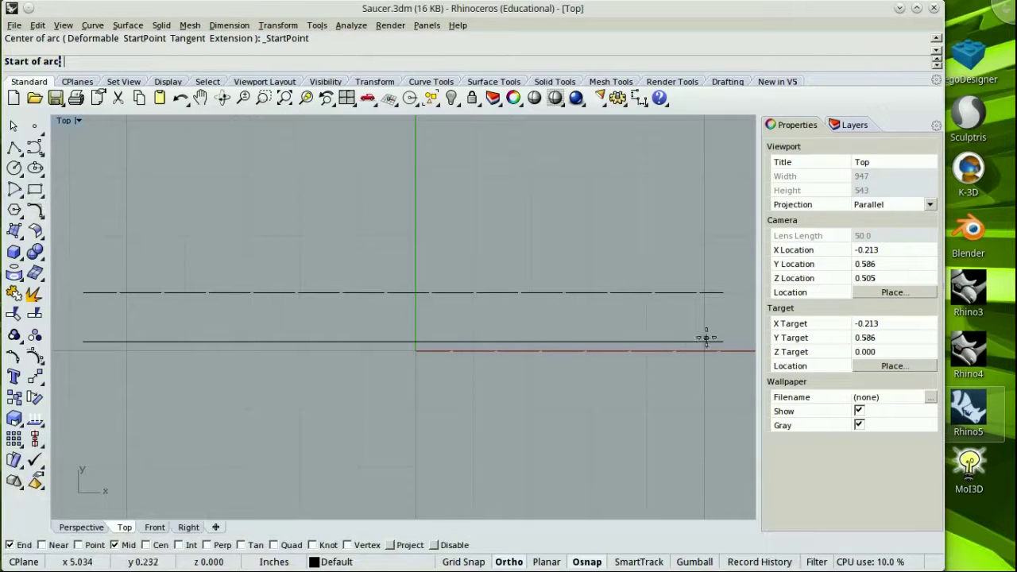
click(715, 335)
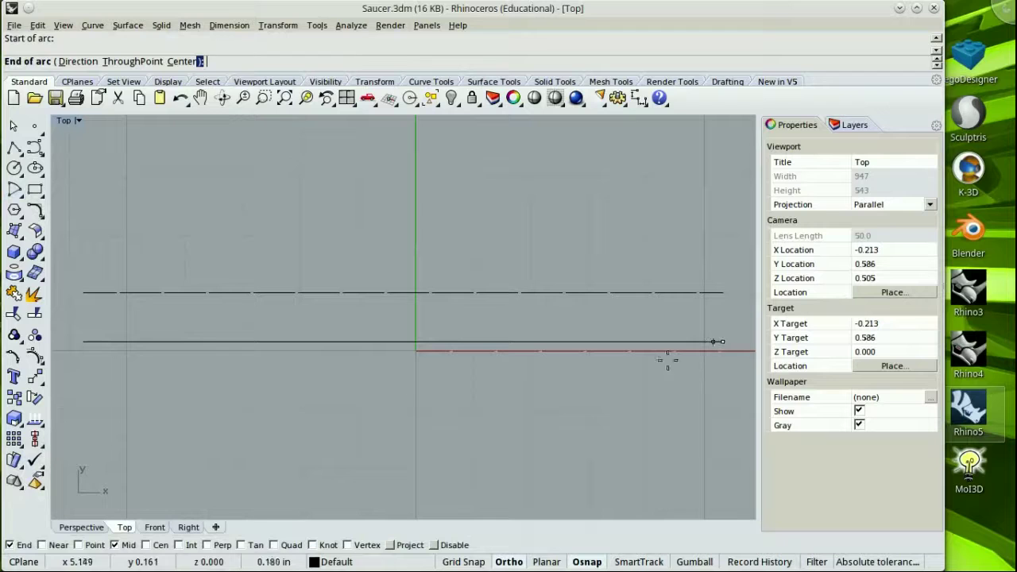
click(84, 342)
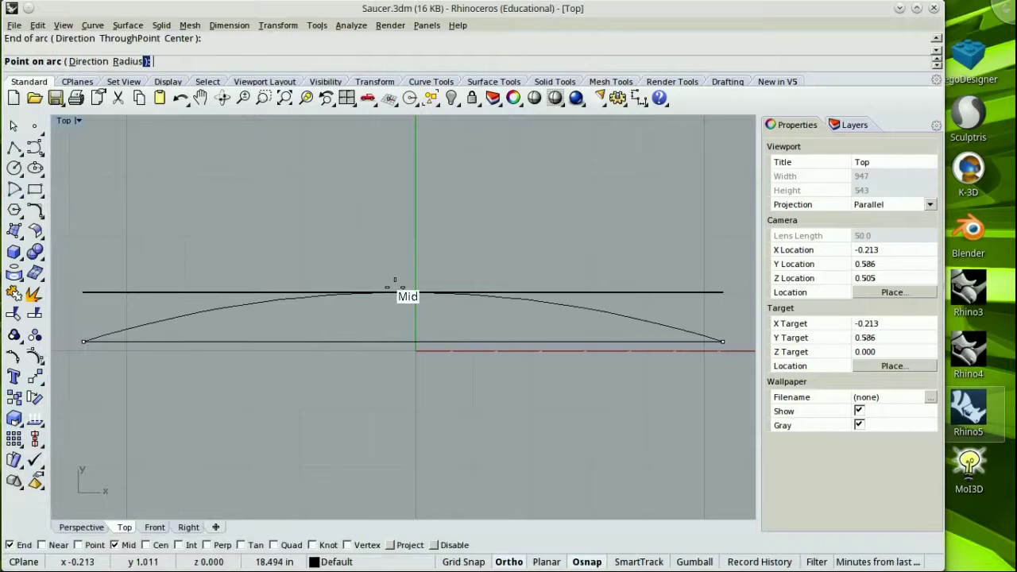
click(394, 279)
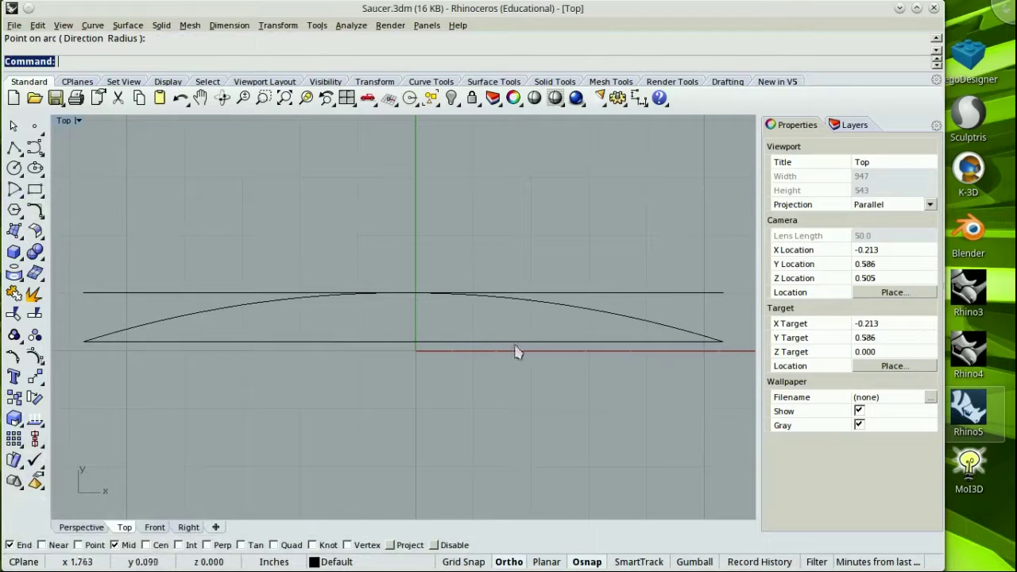
click(144, 294)
key(Delete)
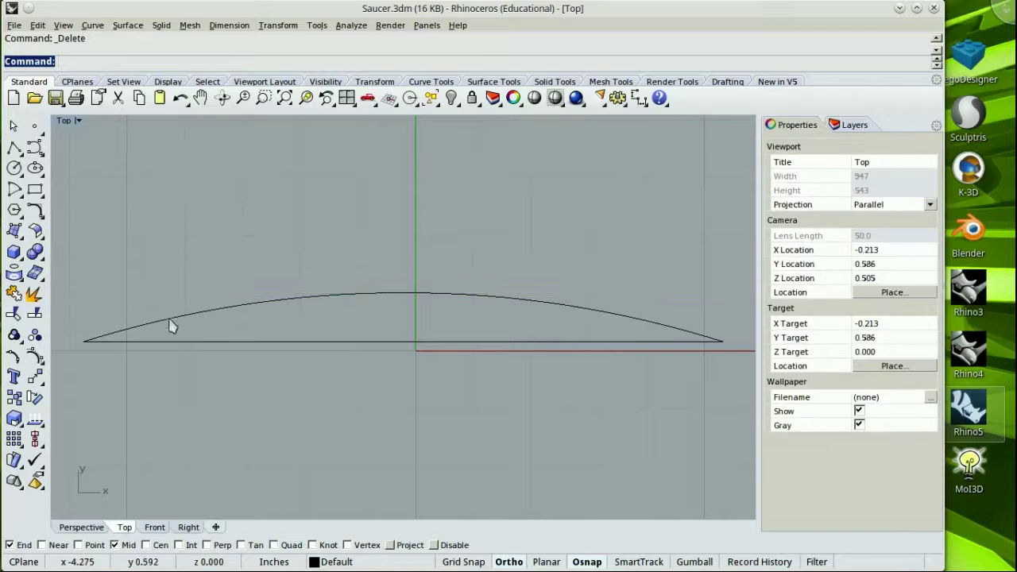
Step: Add a small arc tangent to the large arc and the base line, rounding the profile's left end
click(15, 196)
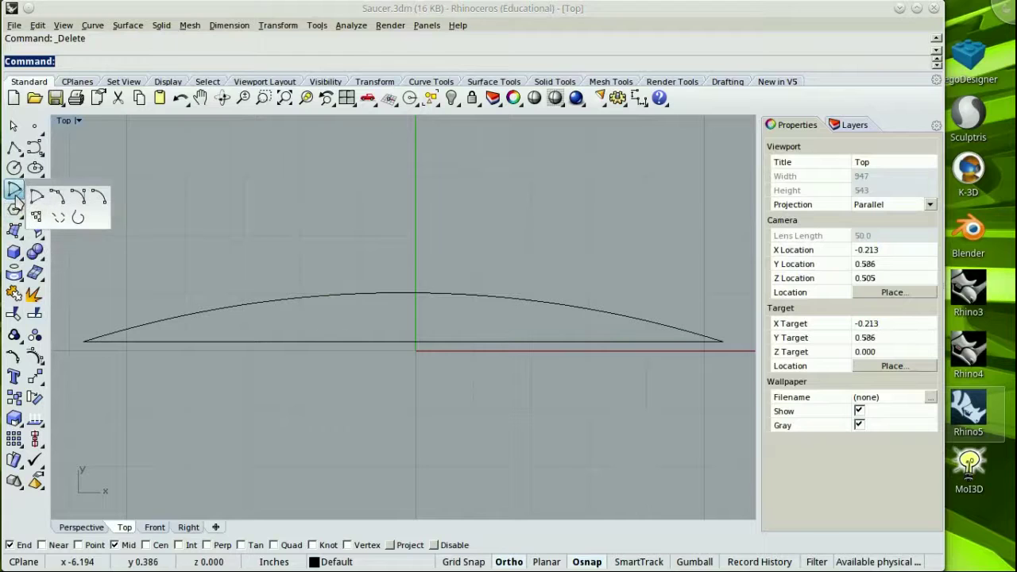
click(59, 216)
click(167, 319)
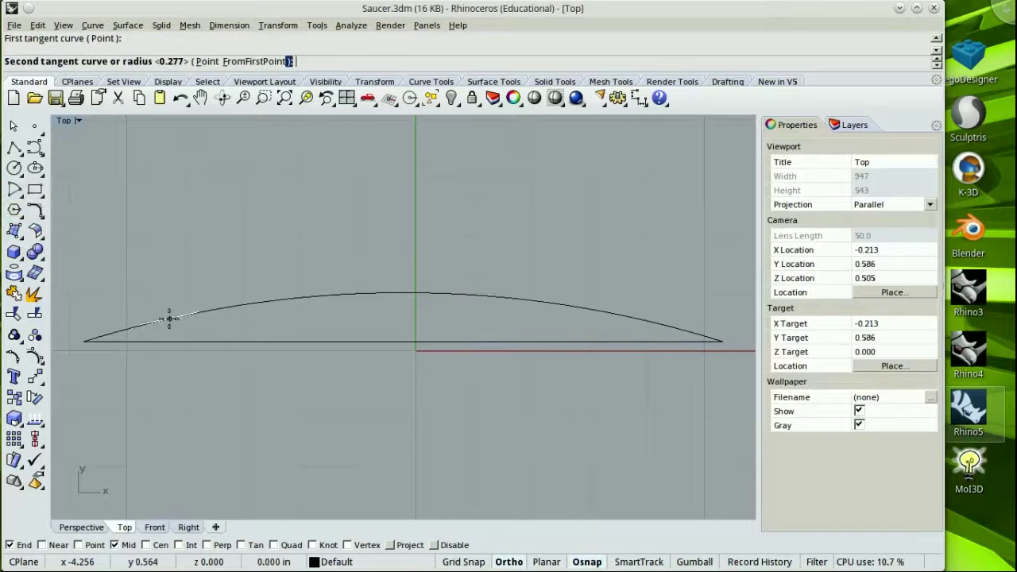
click(148, 336)
key(Return)
click(132, 333)
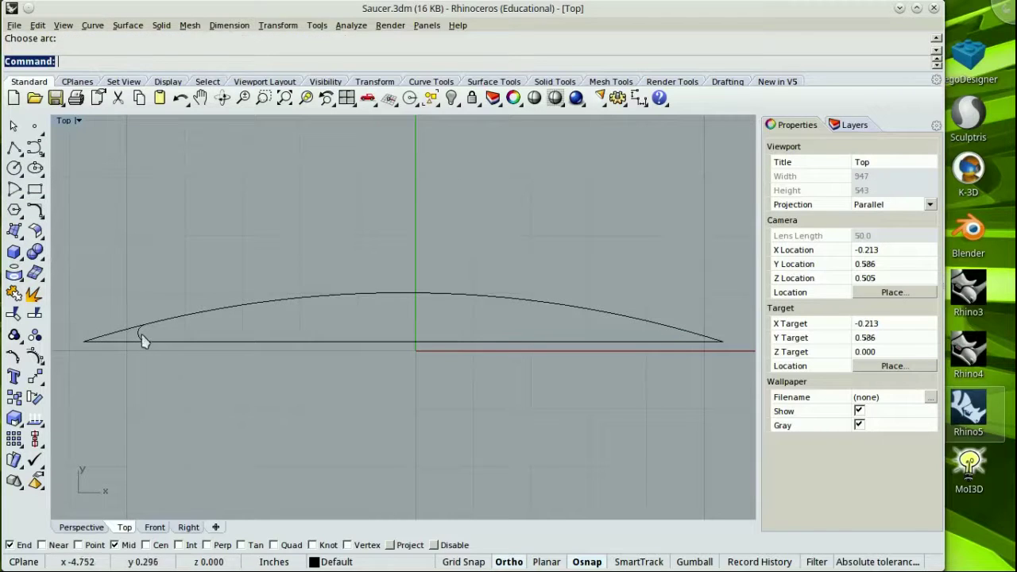
Step: Mirror a copy of the small end arc to the right side about the vertical line through the large arc's midpoint
click(142, 335)
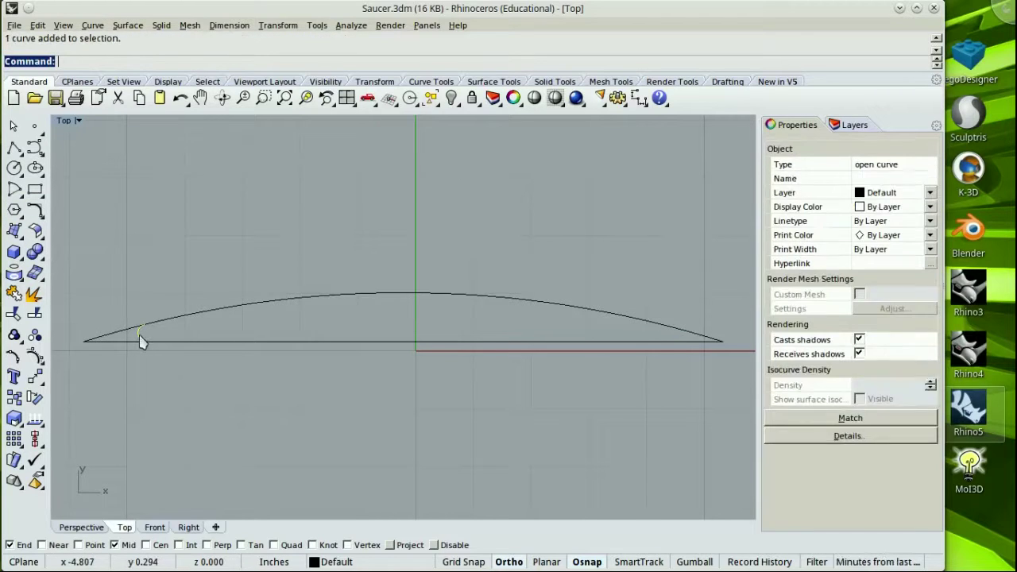
click(279, 26)
click(333, 113)
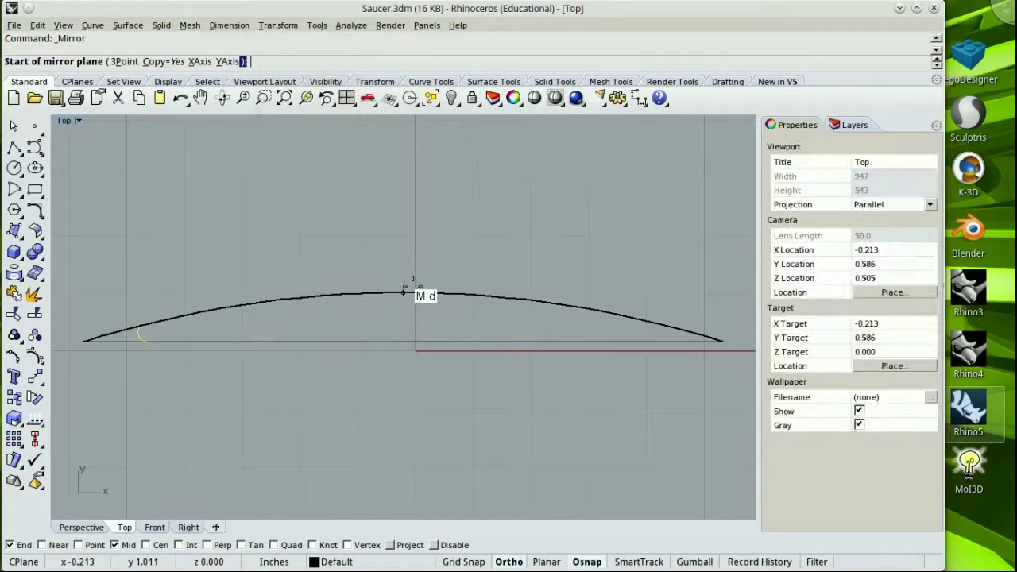
click(401, 291)
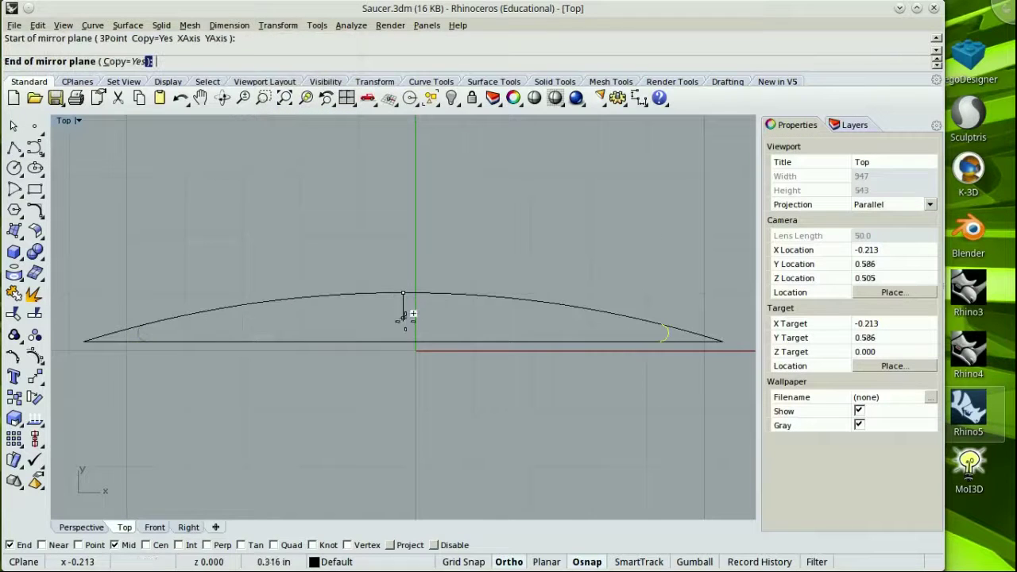
click(413, 343)
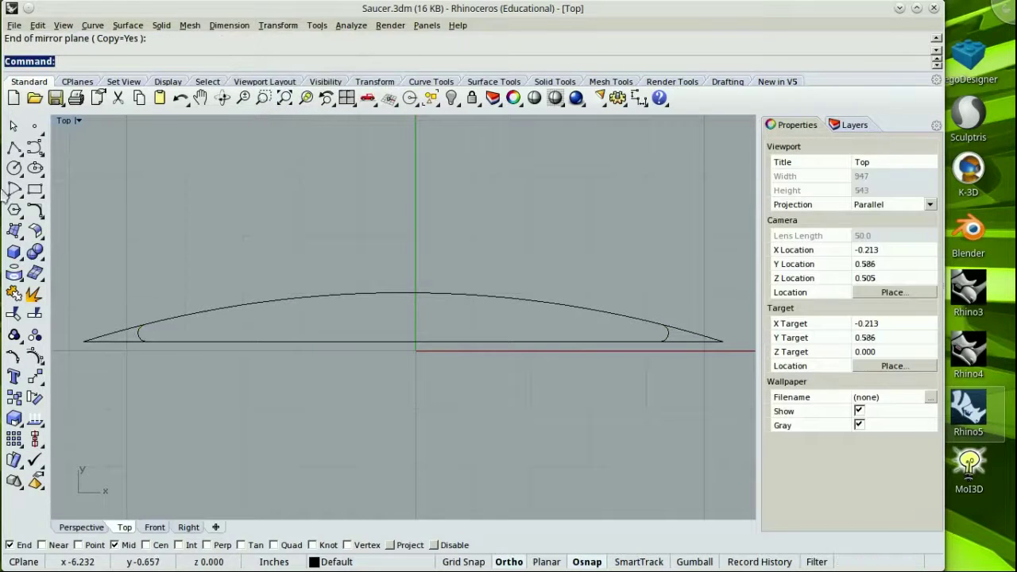
Step: Fillet the left end arc with the large arc and the base line at radius 0, trimming the overhanging ends
click(35, 230)
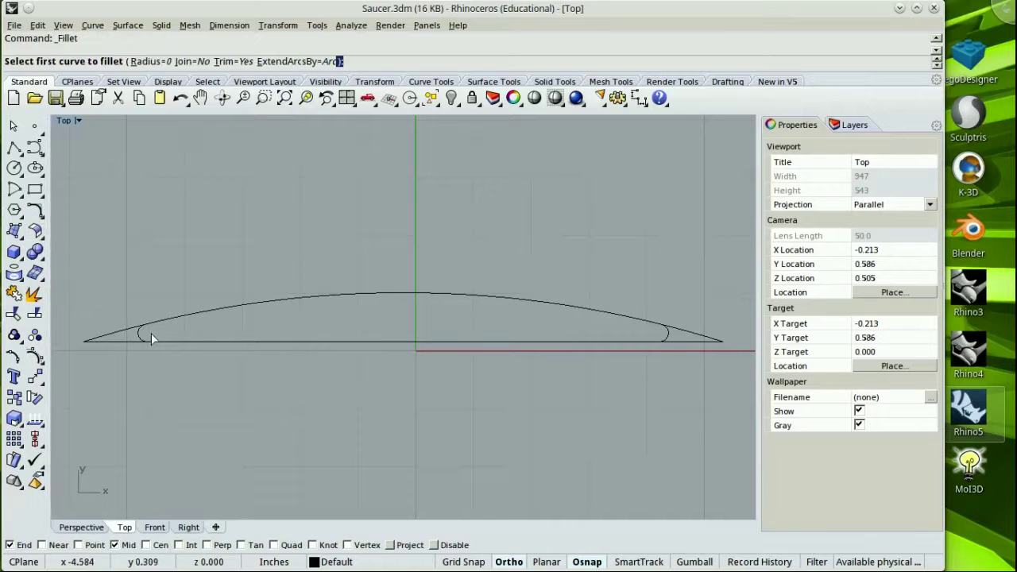
click(135, 340)
click(158, 326)
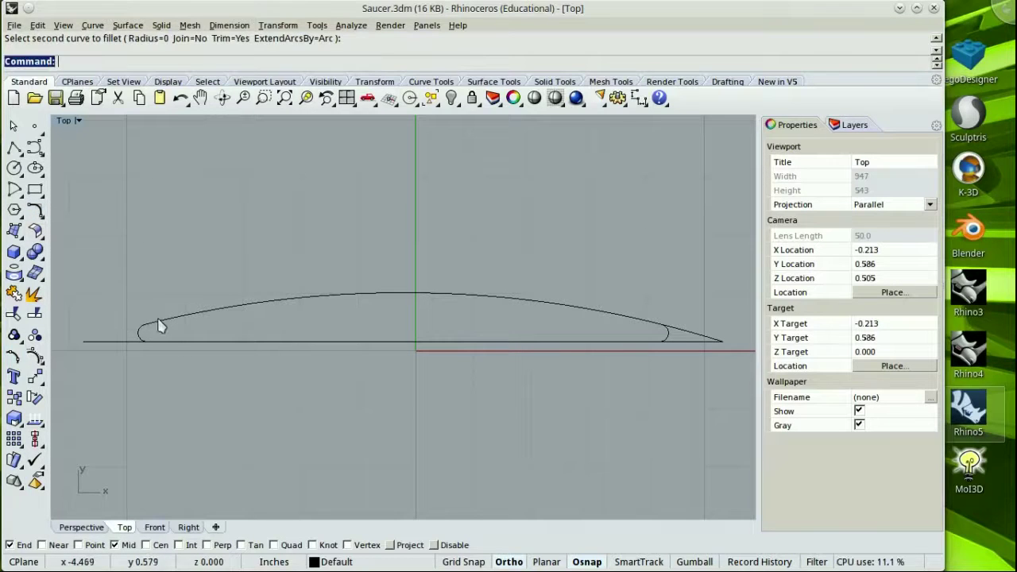
click(162, 327)
right_click(163, 328)
click(159, 326)
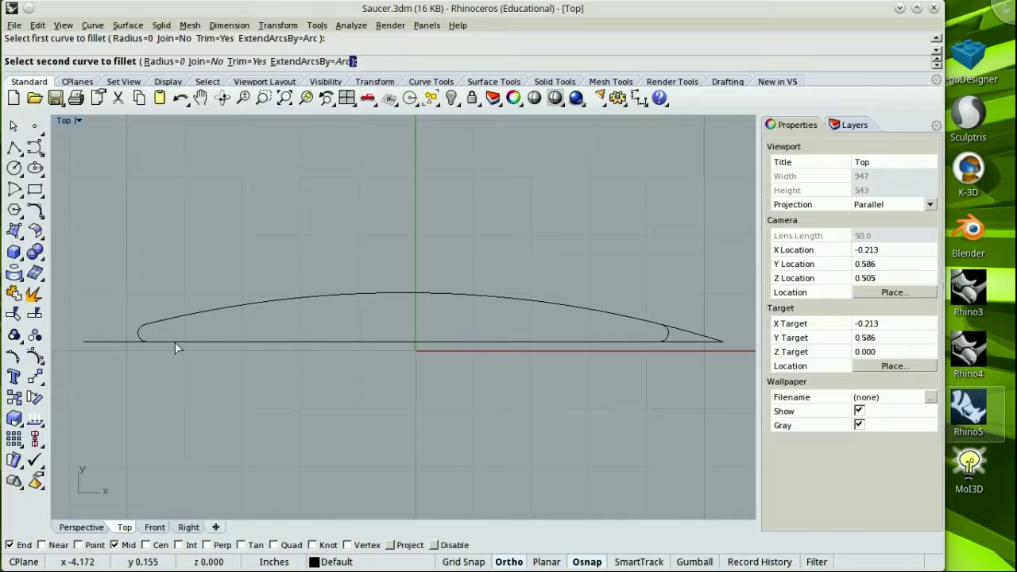
click(175, 341)
Step: Fillet the right end arc with the base line and large arc at radius 0, and join the four curves into a closed profile
right_click(672, 352)
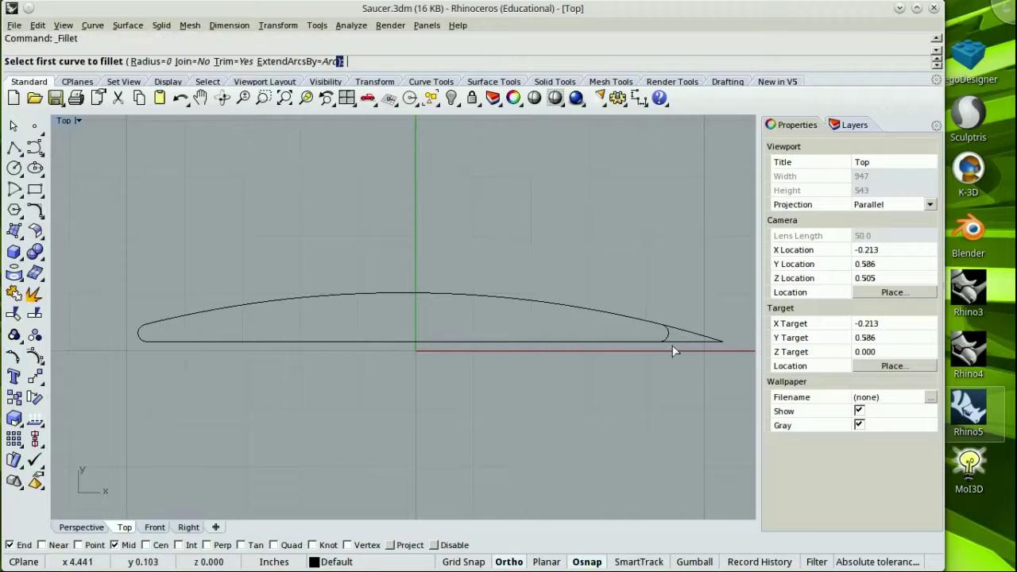
click(664, 340)
click(650, 342)
click(668, 340)
click(644, 328)
drag(86, 225, 704, 433)
click(13, 292)
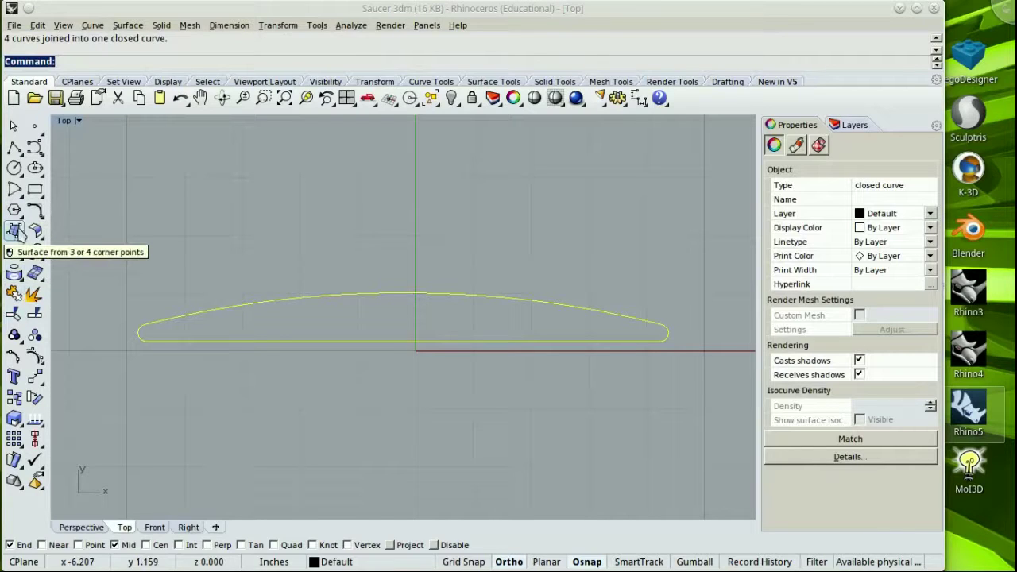
Step: Revolve the closed profile a full circle about the vertical axis through the base and top midpoints
click(27, 231)
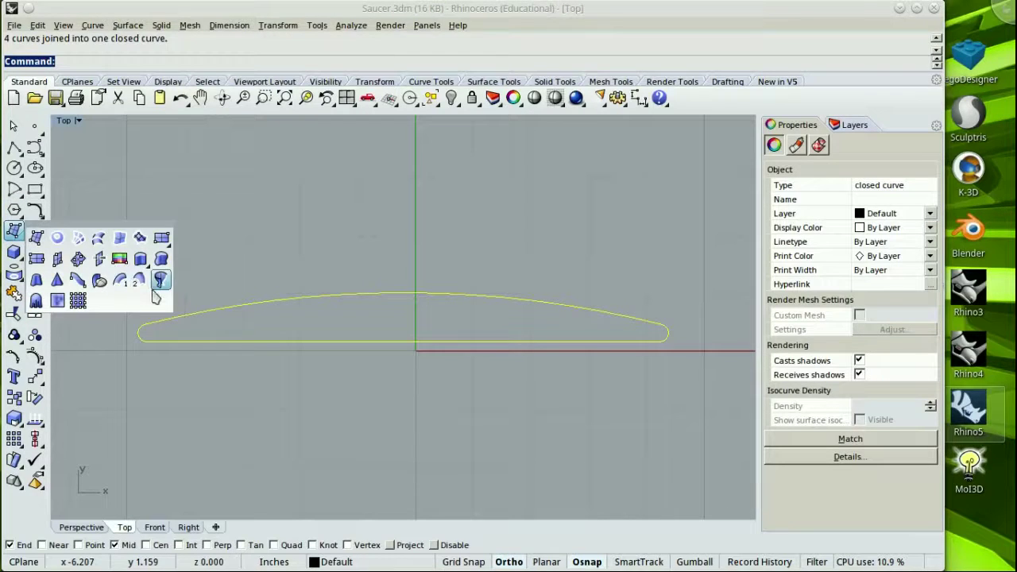
click(15, 230)
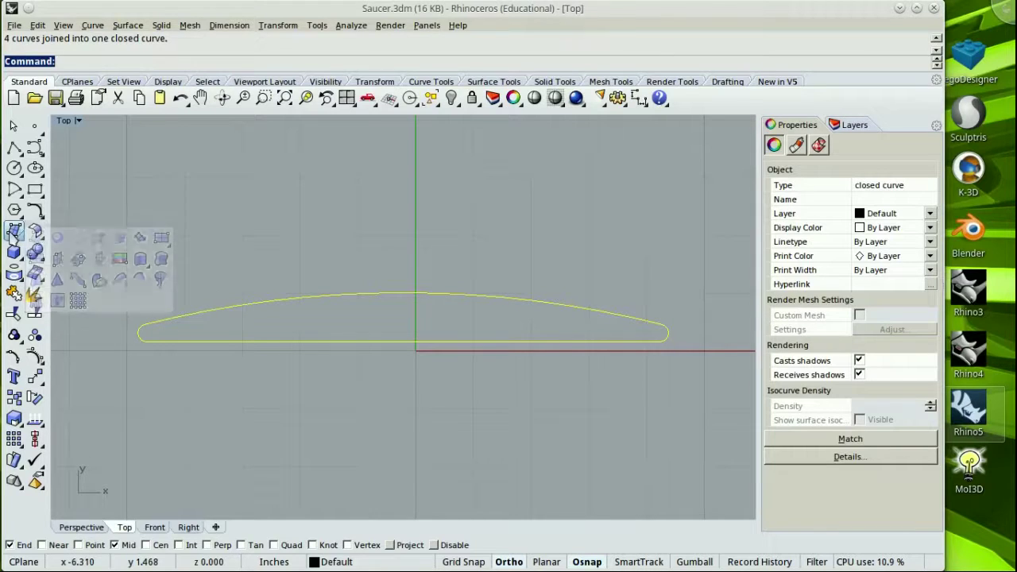
click(161, 279)
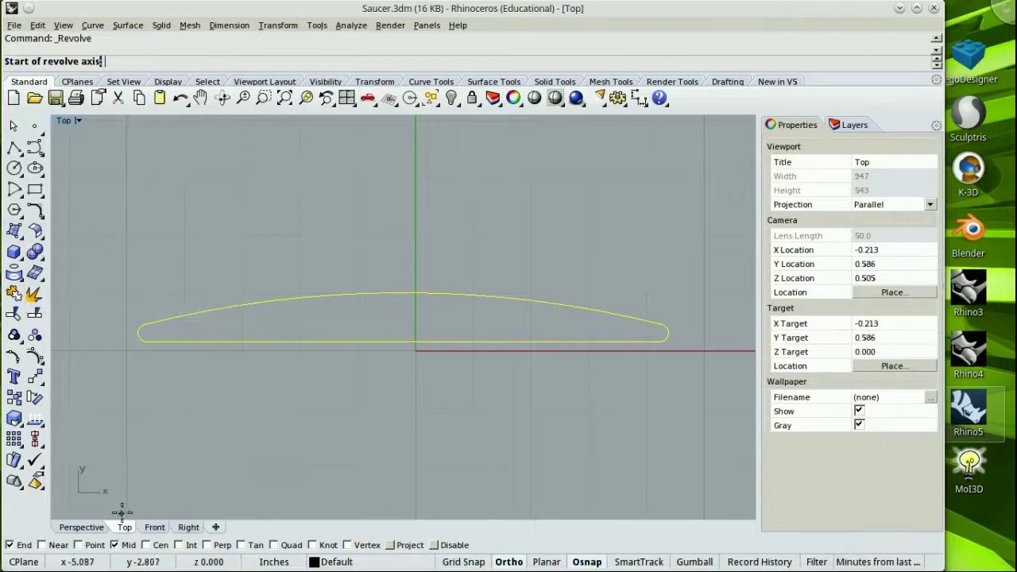
click(403, 340)
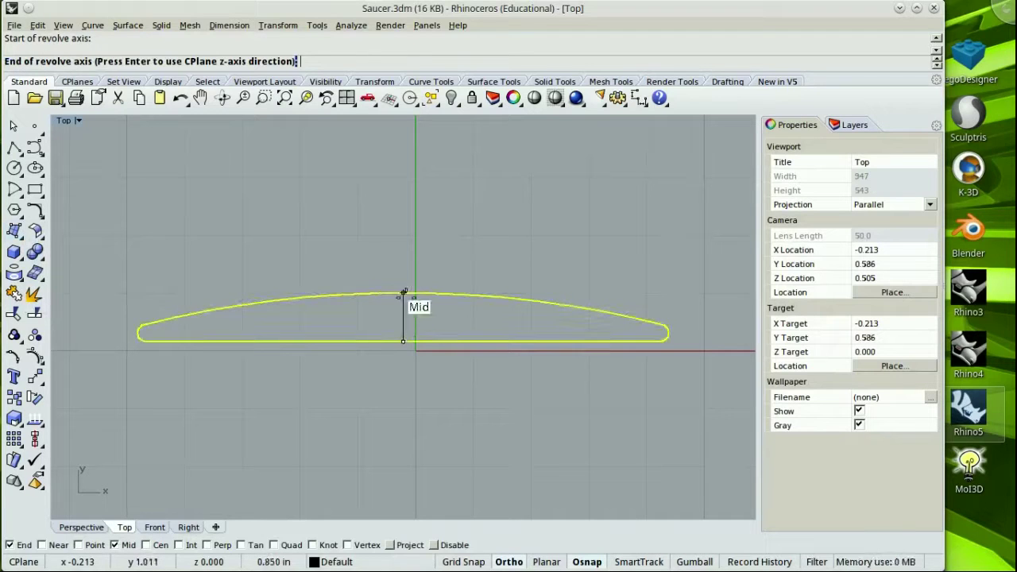
click(403, 293)
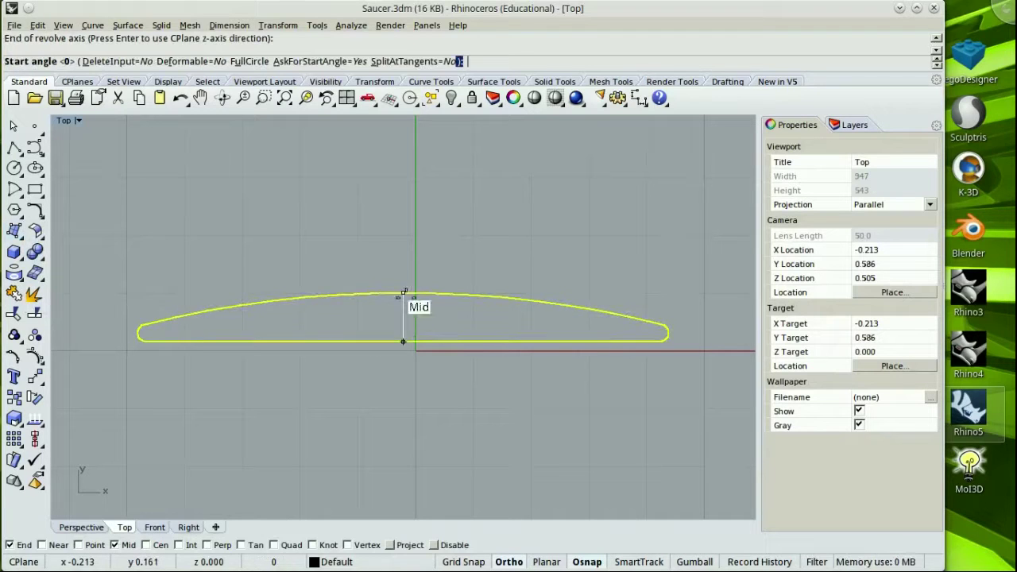
click(249, 62)
click(415, 243)
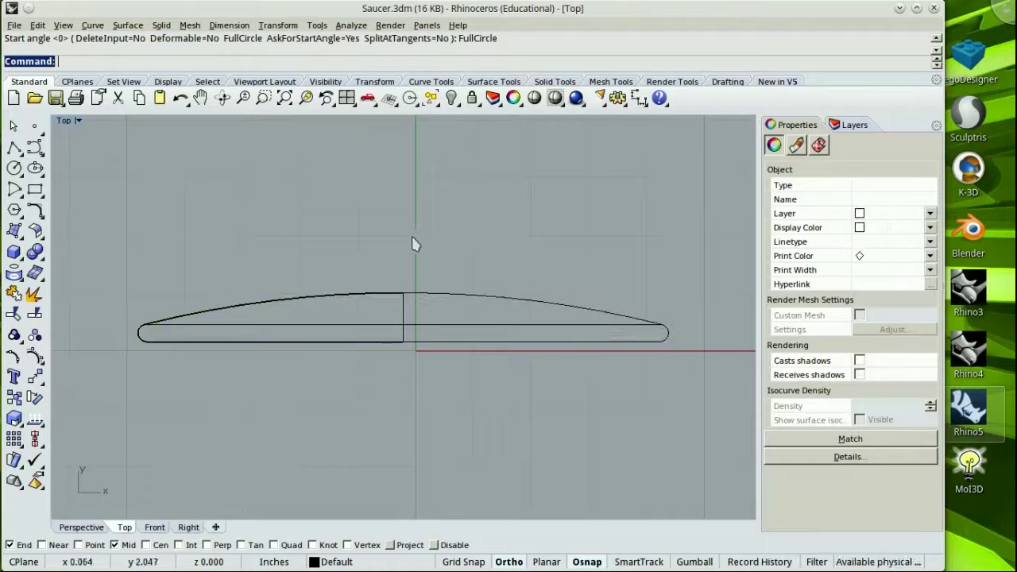
Step: Set road.jpg as the Top viewport's wallpaper, with its gray scale display turned off
double_click(65, 124)
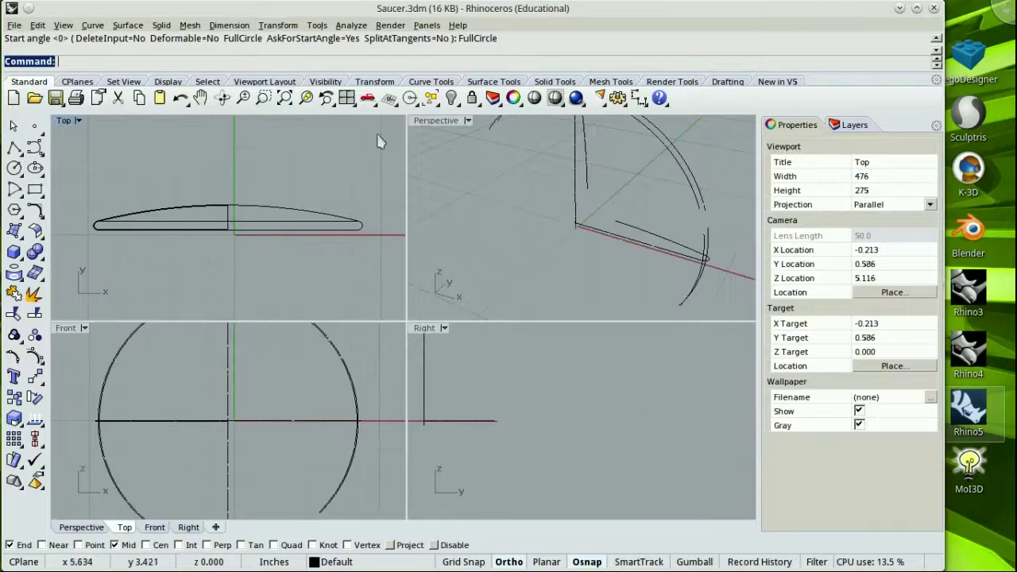
right_click(284, 97)
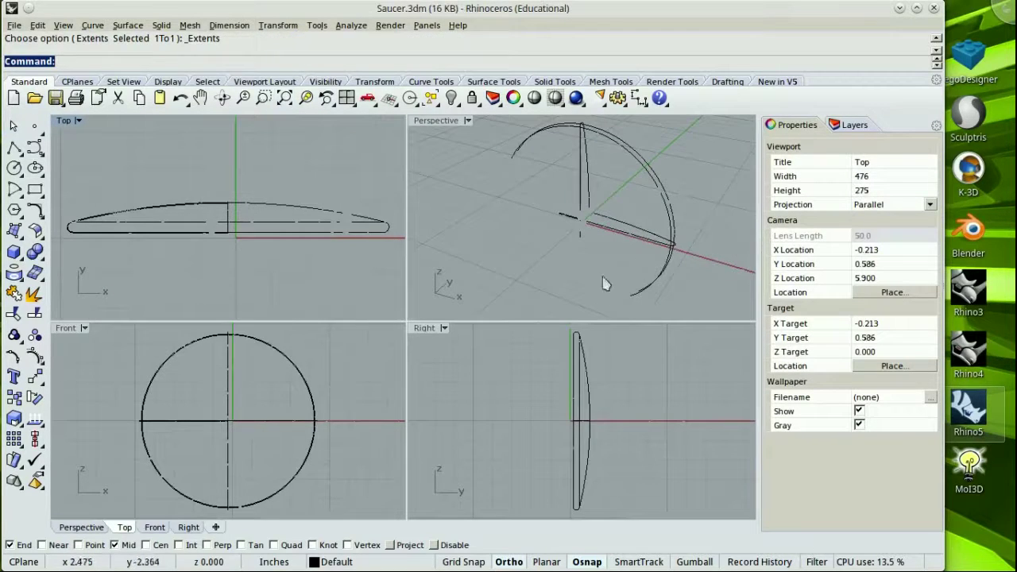
double_click(65, 123)
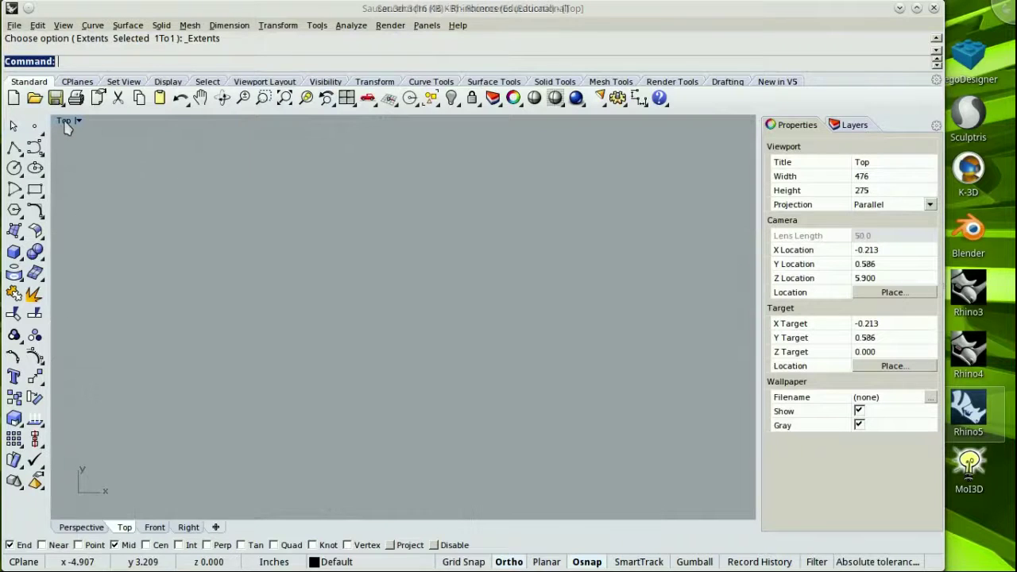
scroll(421, 254, down, 5)
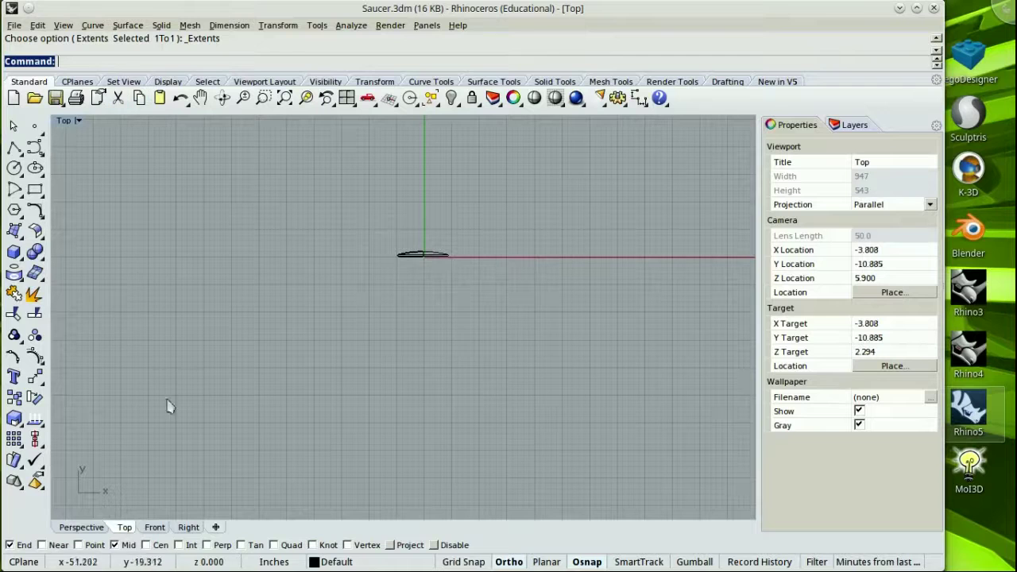
click(68, 122)
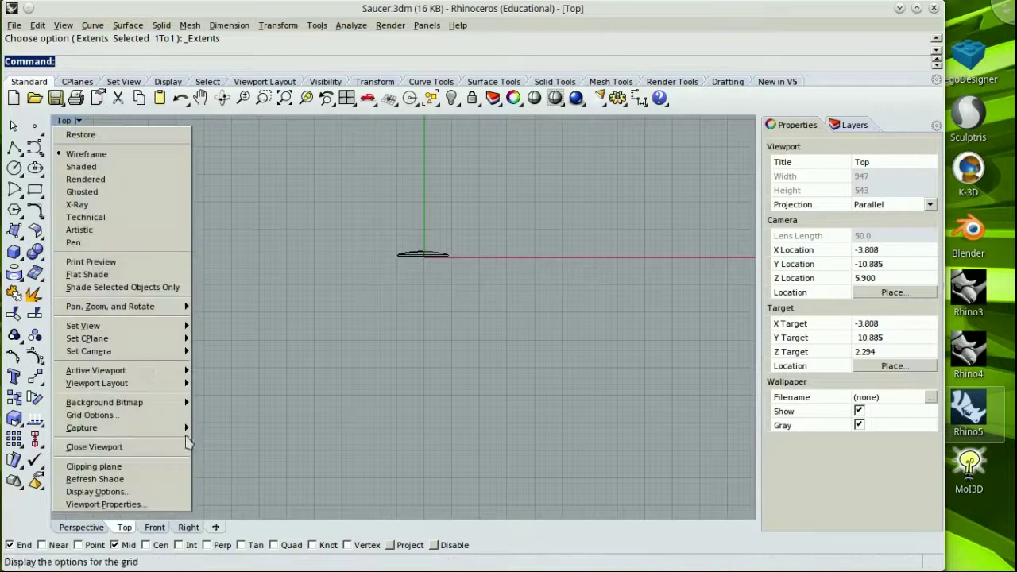
click(187, 508)
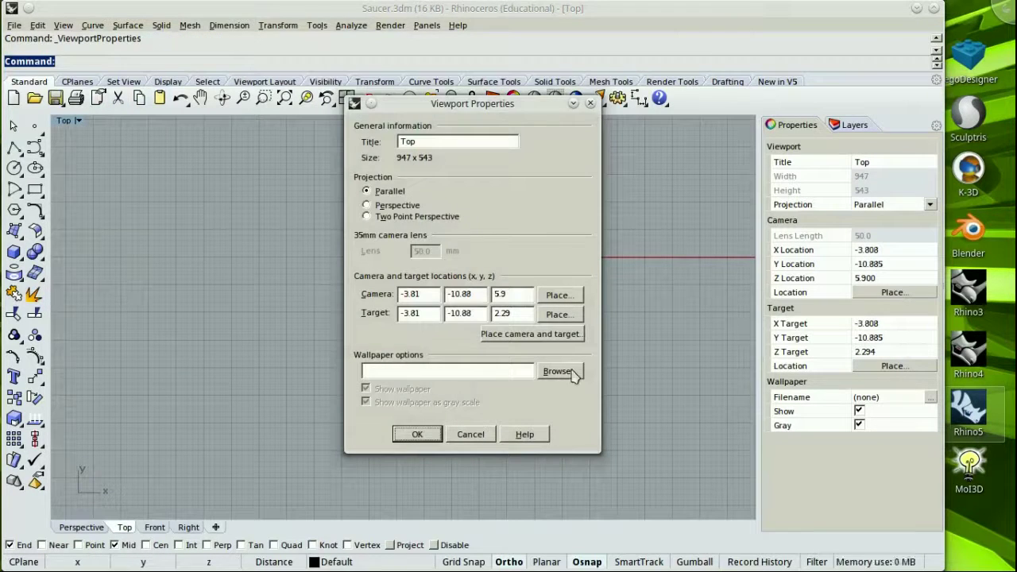
click(557, 372)
click(368, 264)
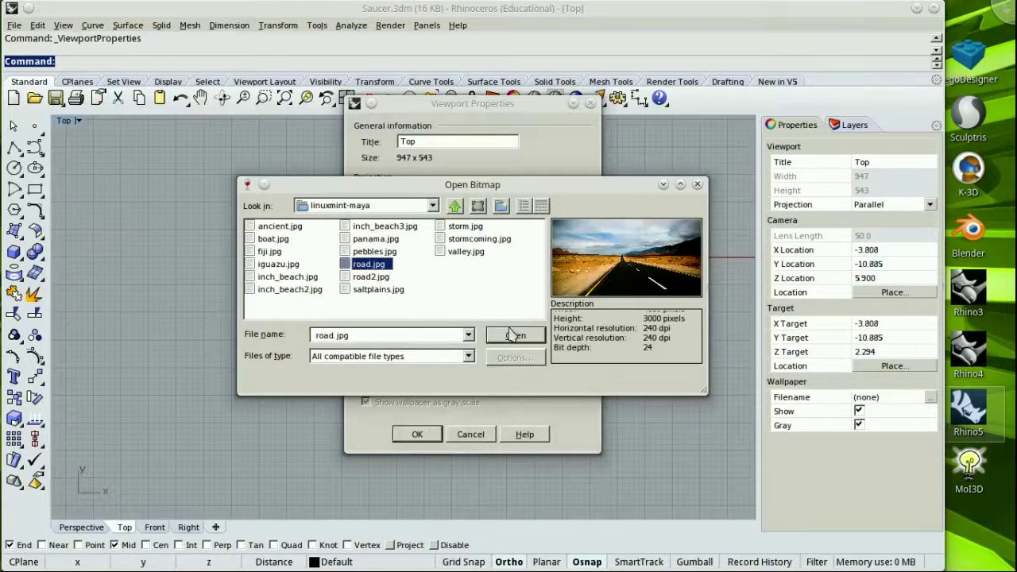
click(515, 335)
click(380, 403)
click(412, 434)
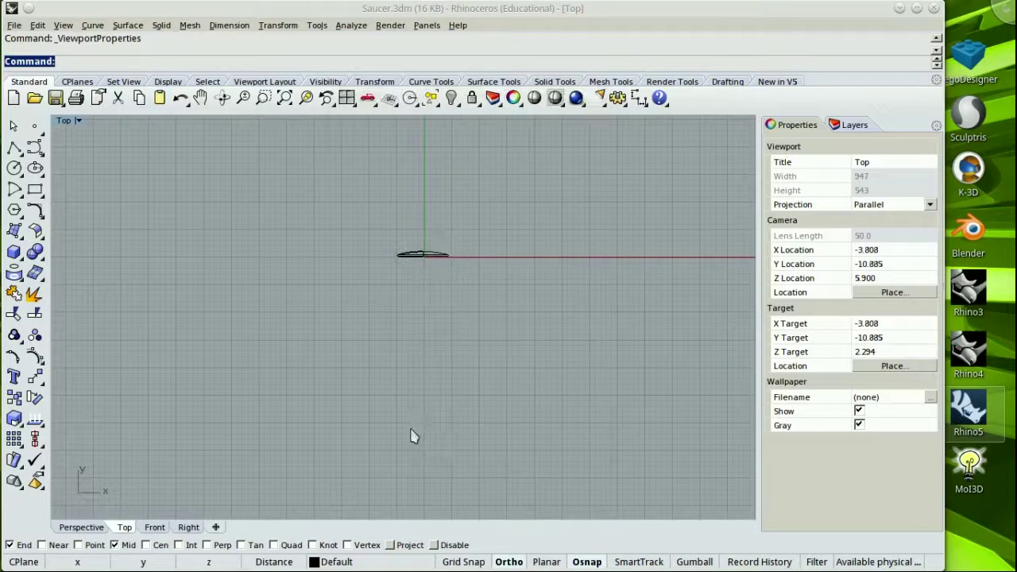
Step: Move the revolved saucer surface up and left into the sky, away from its profile curve, and delete the profile curve
click(427, 265)
drag(395, 255, 283, 240)
scroll(414, 301, up, 2)
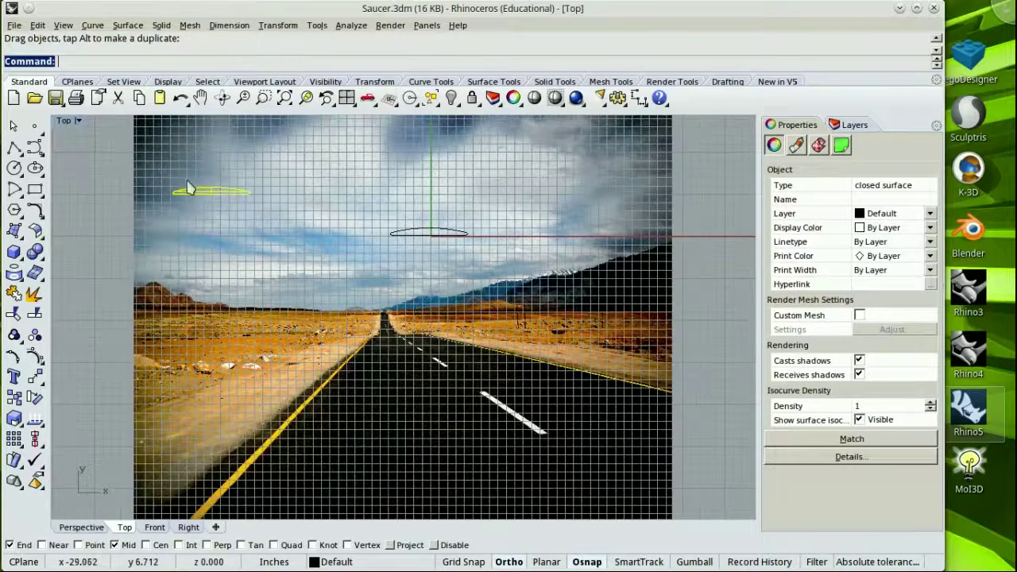
key(Escape)
key(Escape)
click(405, 236)
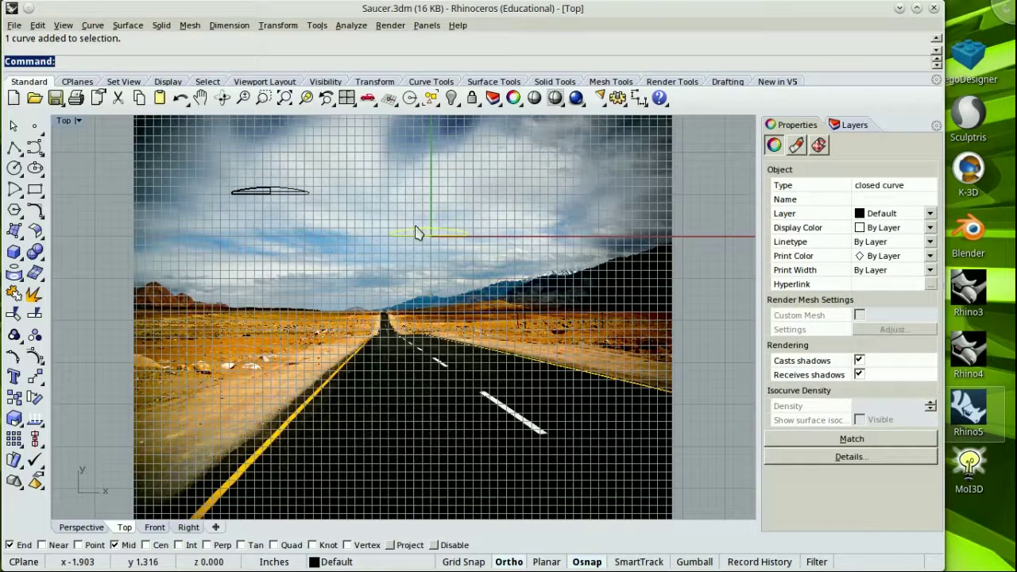
key(Delete)
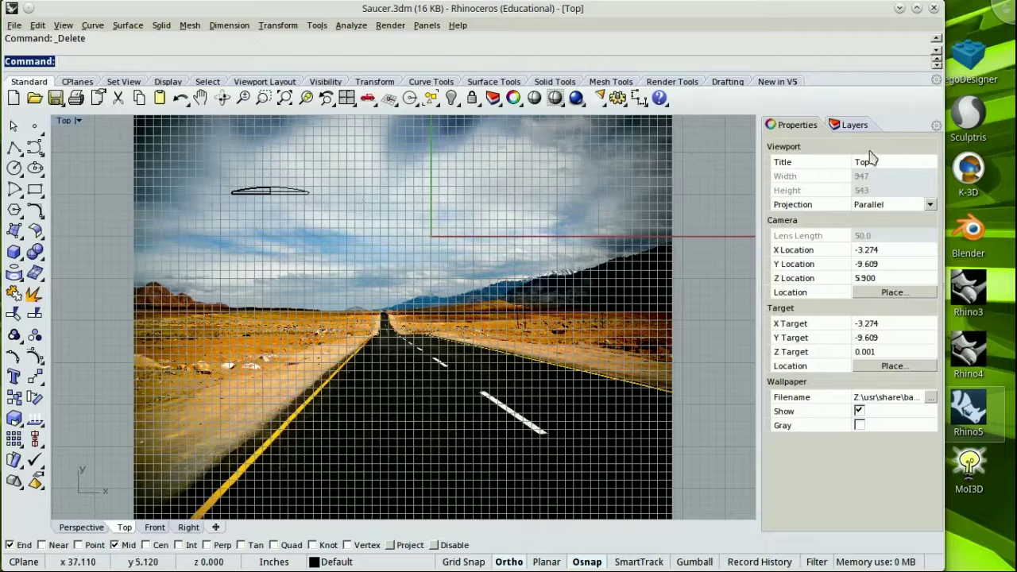
Step: Give the Default layer a material with the color Green
click(851, 126)
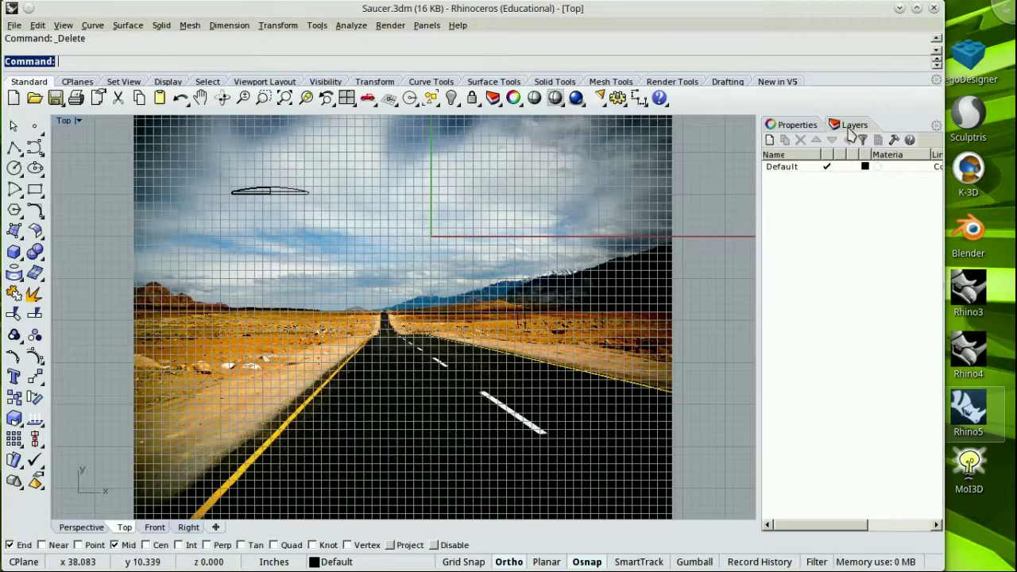
click(872, 166)
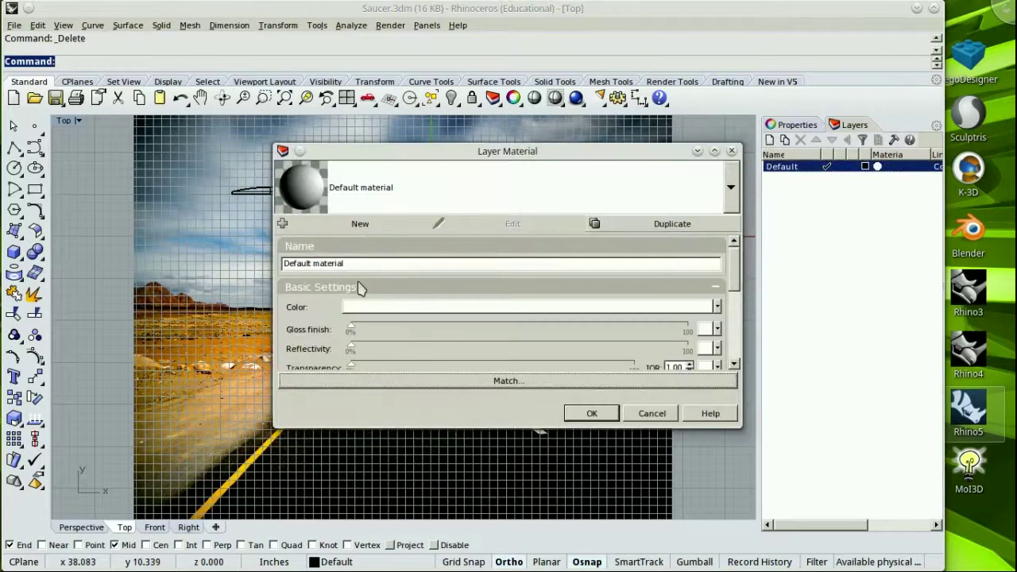
click(357, 308)
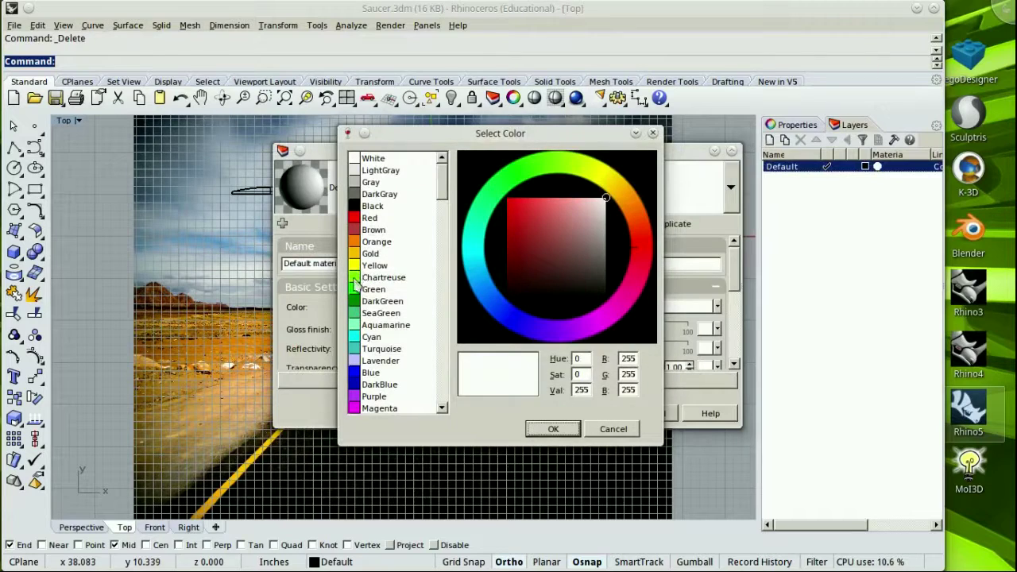
click(372, 289)
click(546, 429)
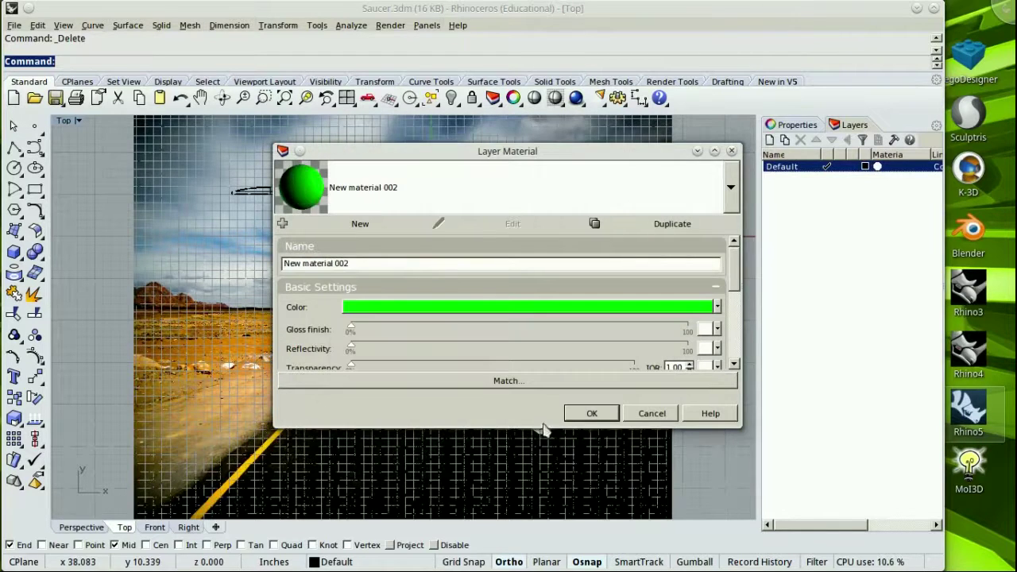
click(592, 413)
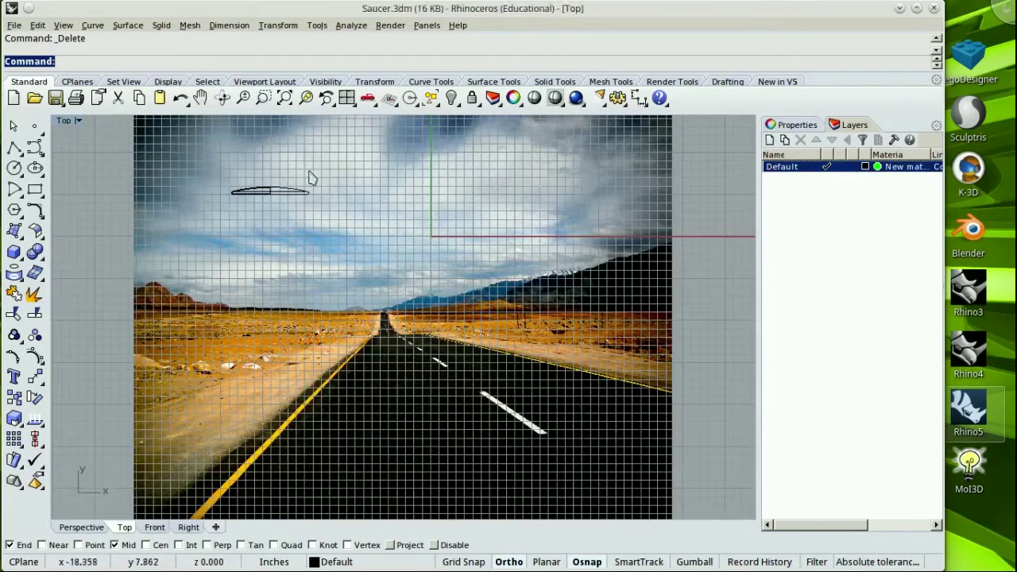
Step: Display the Top viewport in Rendered mode and move the saucer lower in the sky toward the horizon
click(68, 121)
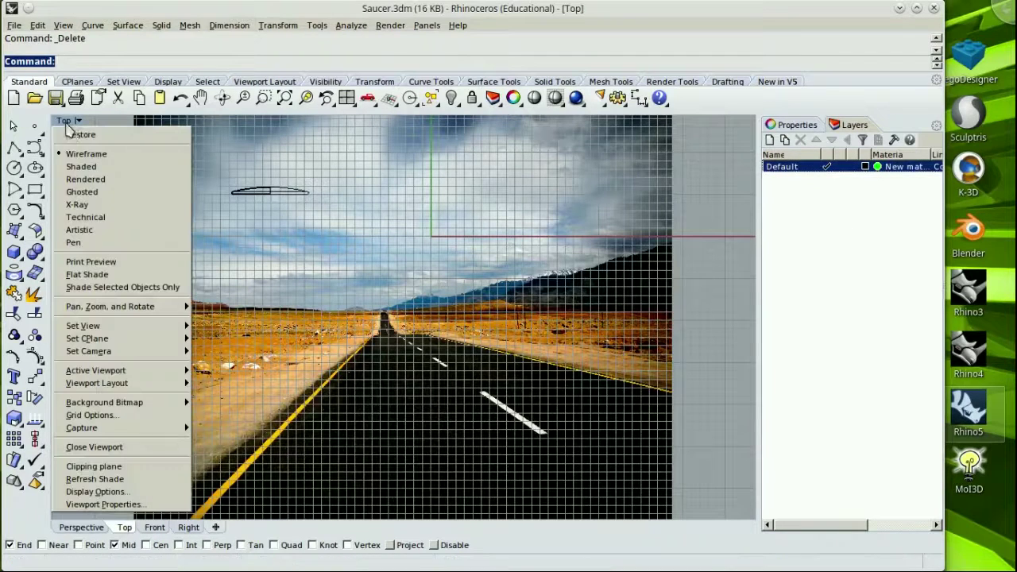
click(87, 181)
click(275, 193)
drag(276, 195, 291, 233)
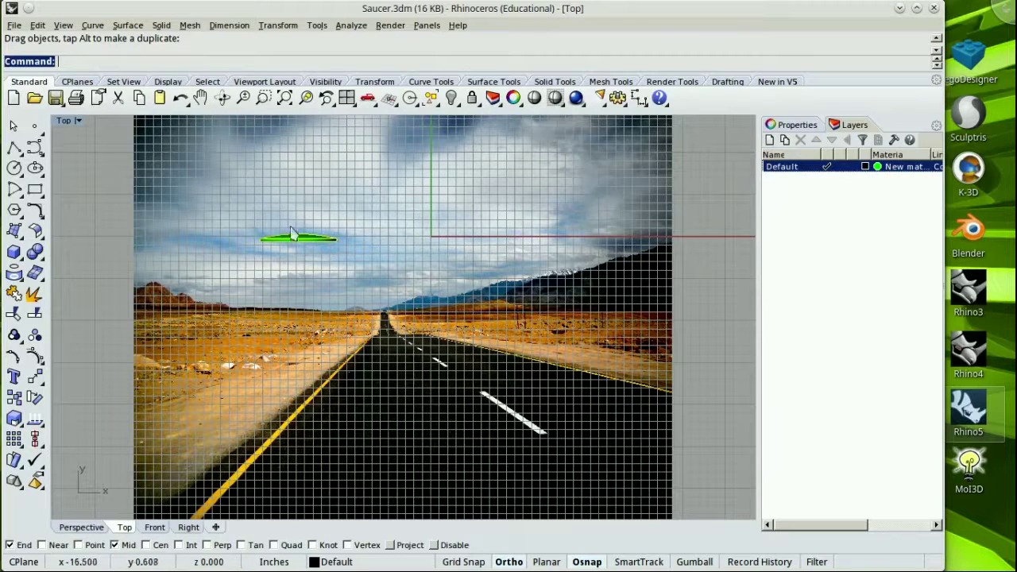
Step: Copy the saucer horizontally to the right, leaving a gap between it and the original
click(278, 24)
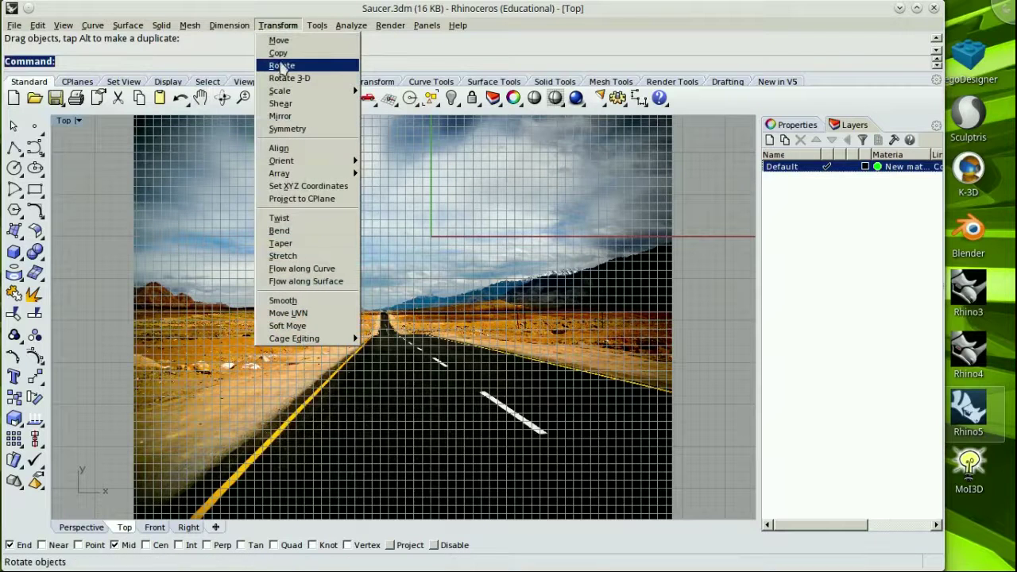
click(282, 53)
click(298, 239)
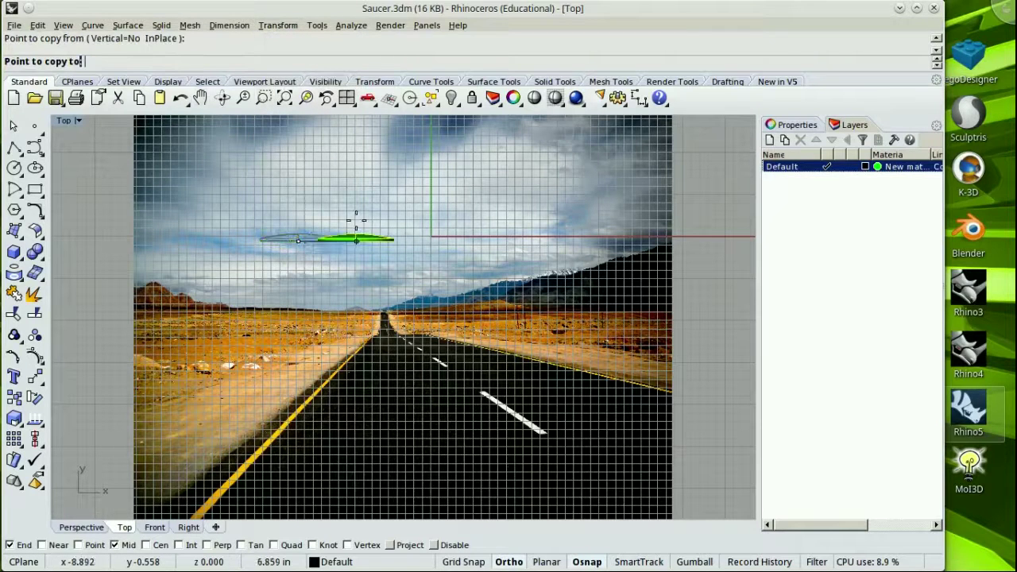
click(412, 238)
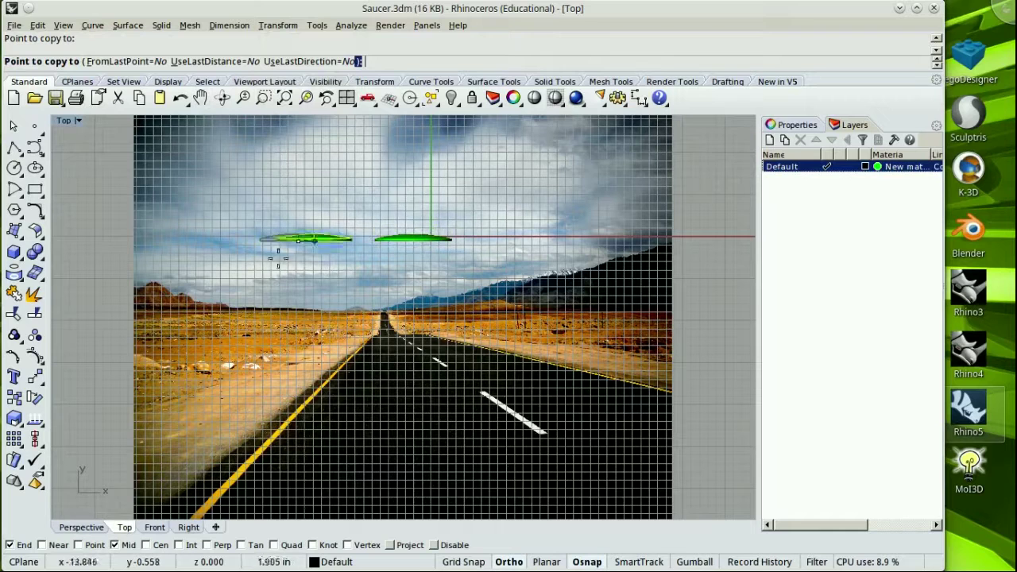
key(Return)
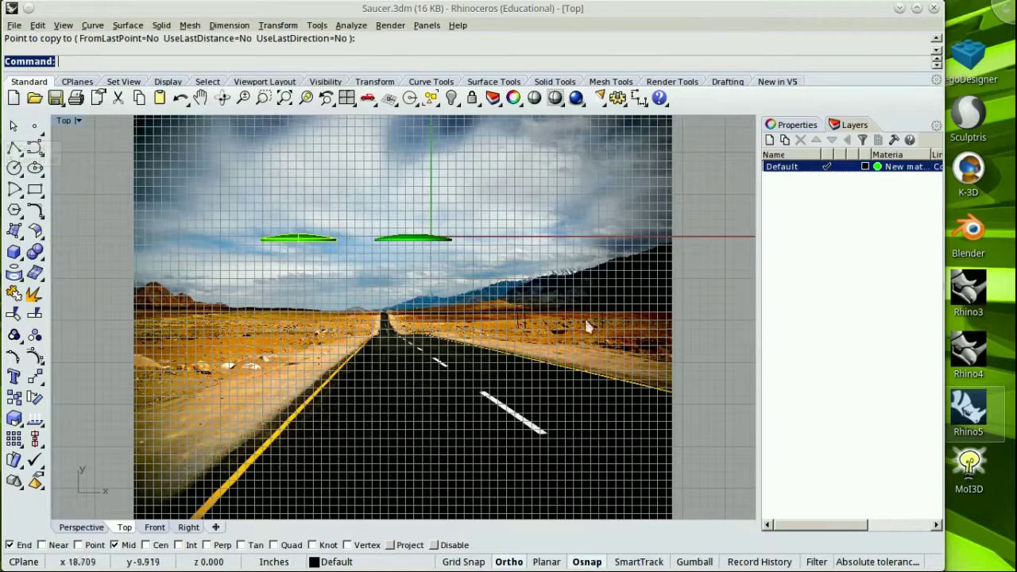
Step: Move the copied saucer up and right so it sits in the sky above the dark mountain slope
click(429, 239)
drag(429, 239, 555, 210)
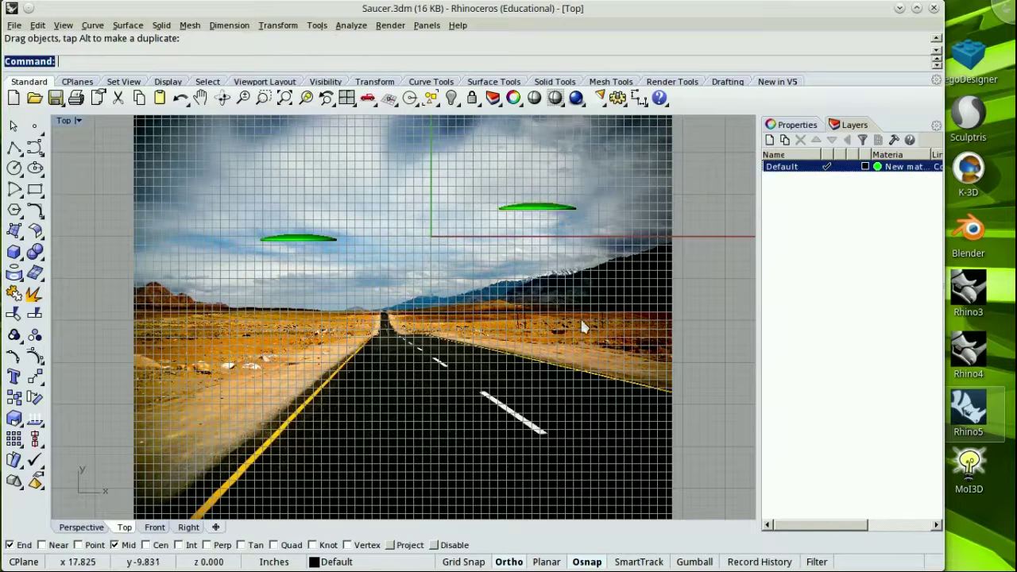
scroll(412, 243, up, 3)
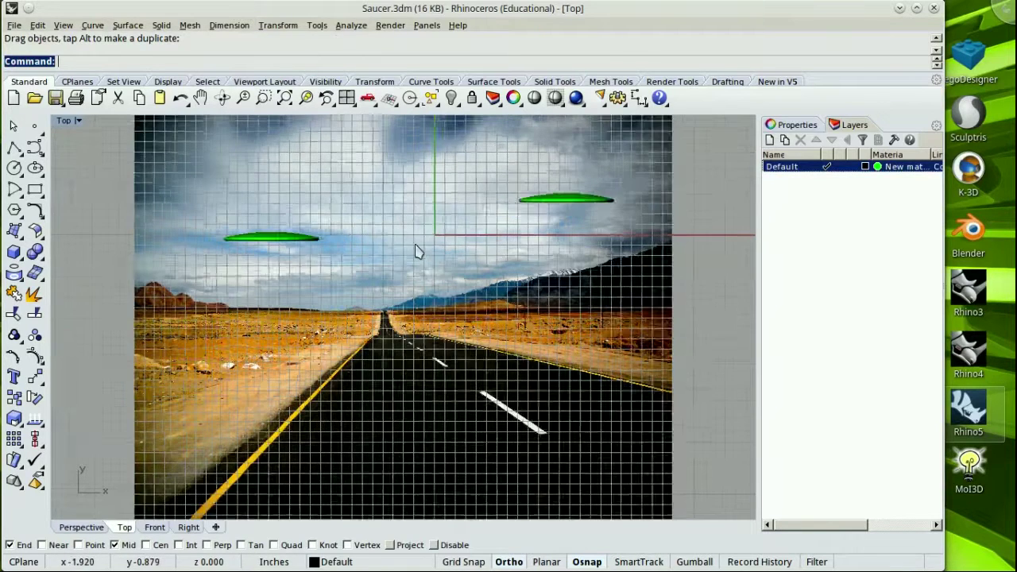
drag(630, 195, 580, 194)
Step: Reposition both saucers so they appear larger within the wallpaper's sky, the right one slightly higher than the left, and clear the selection
scroll(410, 274, up, 2)
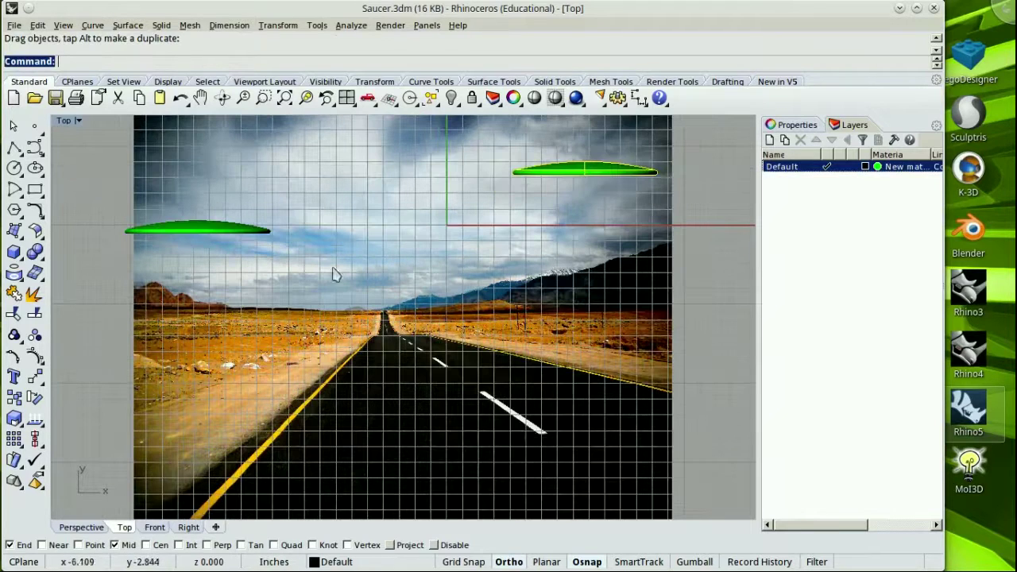
drag(205, 234, 269, 232)
scroll(570, 273, up, 2)
drag(593, 151, 539, 199)
click(202, 227)
drag(203, 226, 256, 240)
click(449, 234)
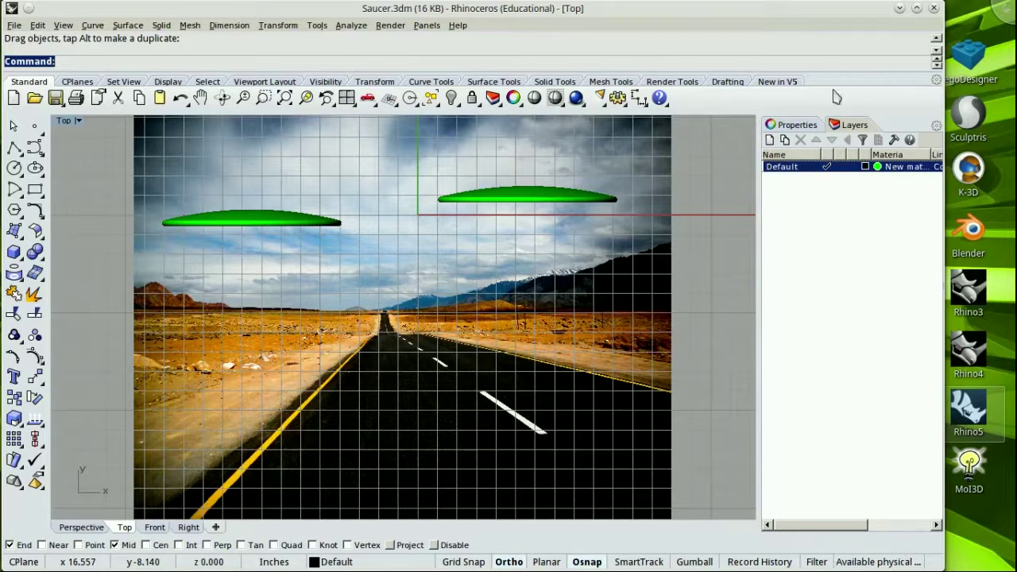
Step: Try to save the Saucer.3dm file and decline sending the error report
click(55, 98)
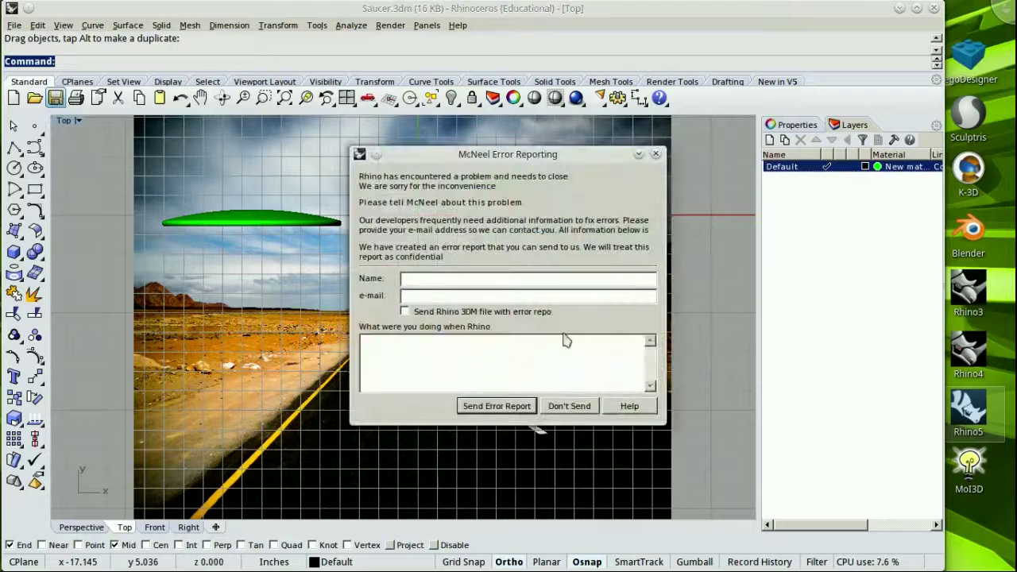
click(580, 406)
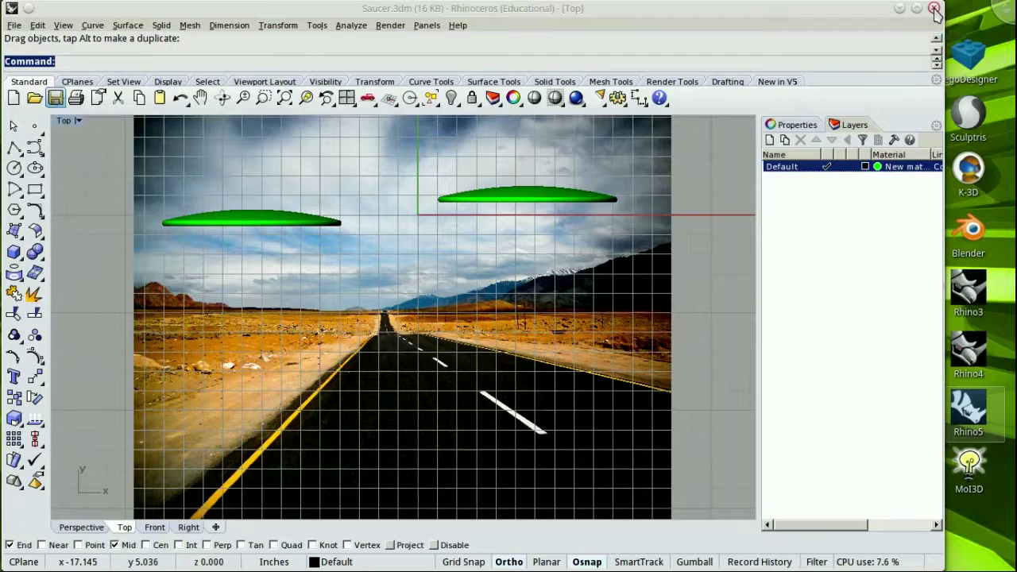
mouse_move(594, 565)
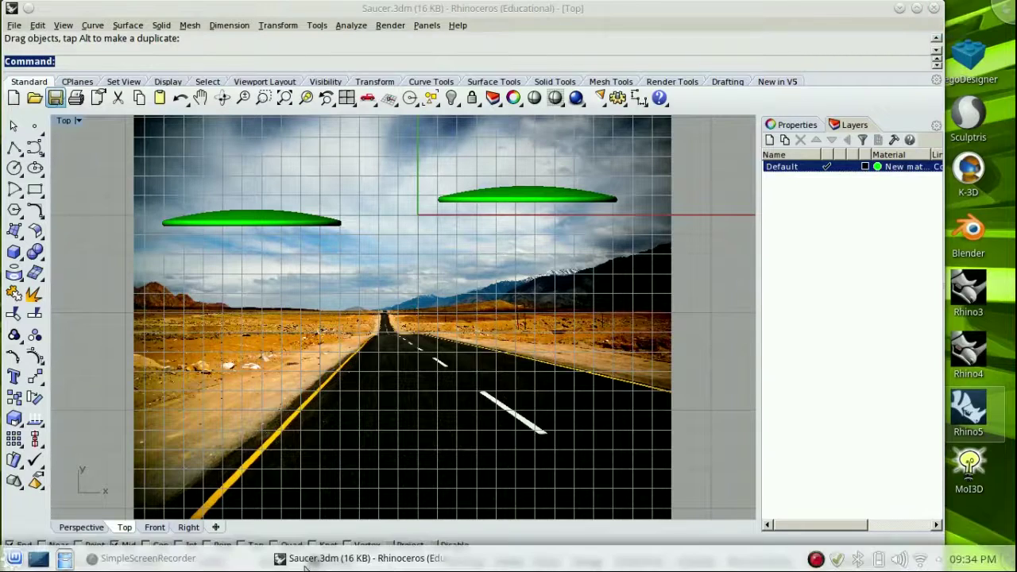